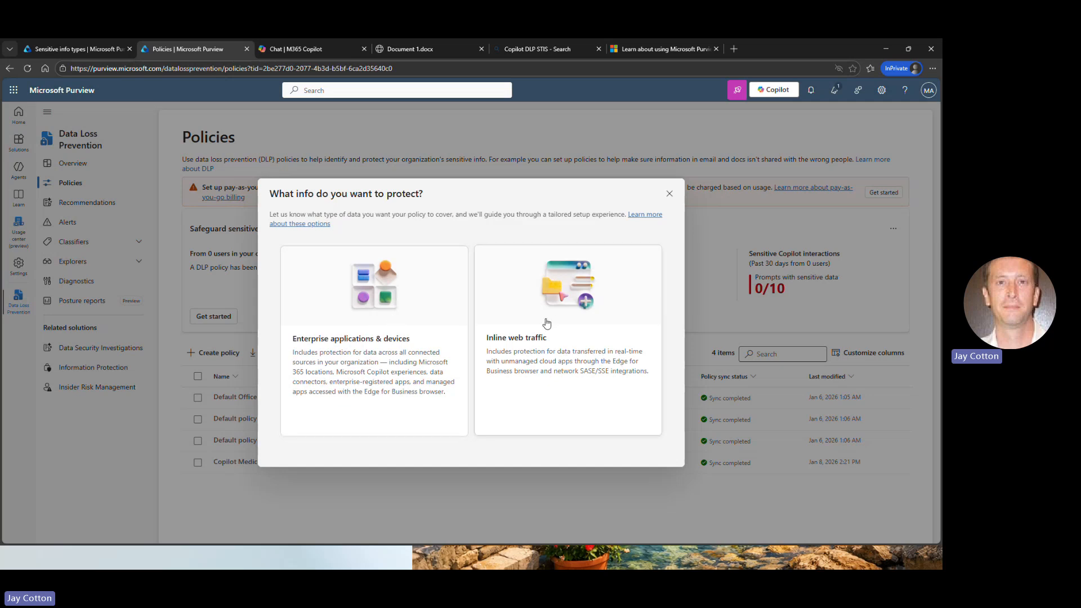
Step: Start a custom DLP policy from scratch for enterprise applications and devices
click(377, 298)
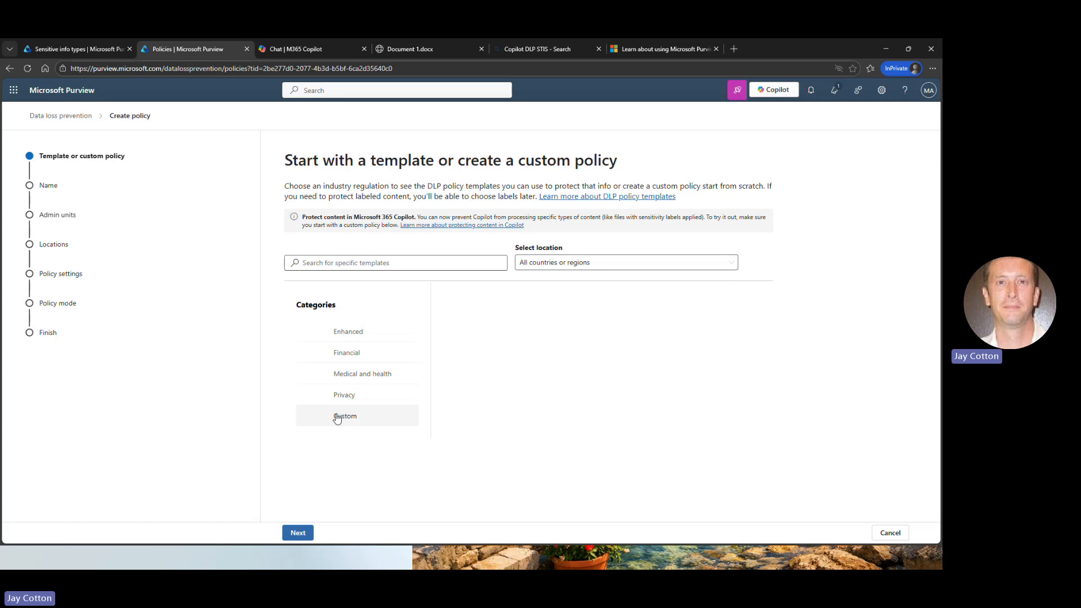
click(339, 416)
click(459, 333)
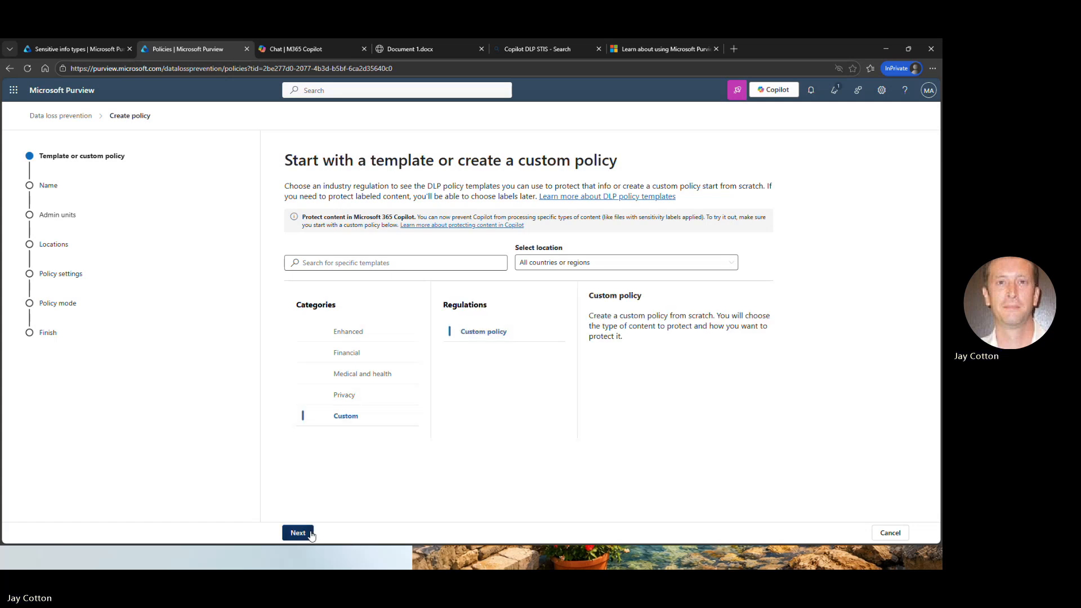
click(304, 533)
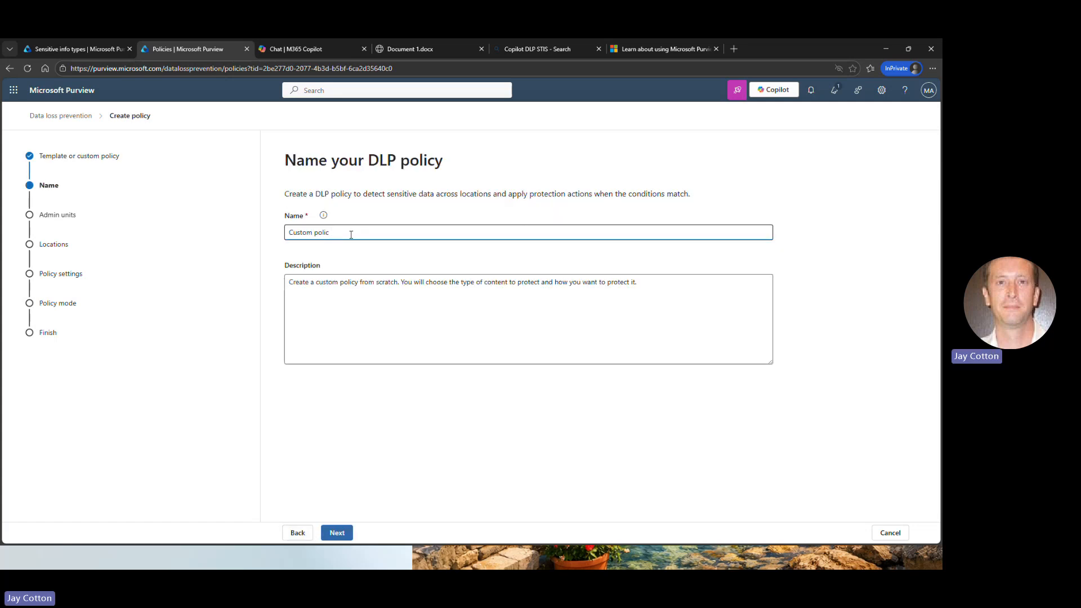
Step: Name the DLP policy "Copilot Medical two"
key(BackSpace)
key(BackSpace)
key(BackSpace)
key(BackSpace)
key(BackSpace)
key(BackSpace)
key(BackSpace)
key(BackSpace)
key(BackSpace)
key(BackSpace)
key(BackSpace)
key(BackSpace)
text(Cop[il)
key(BackSpace)
key(BackSpace)
key(BackSpace)
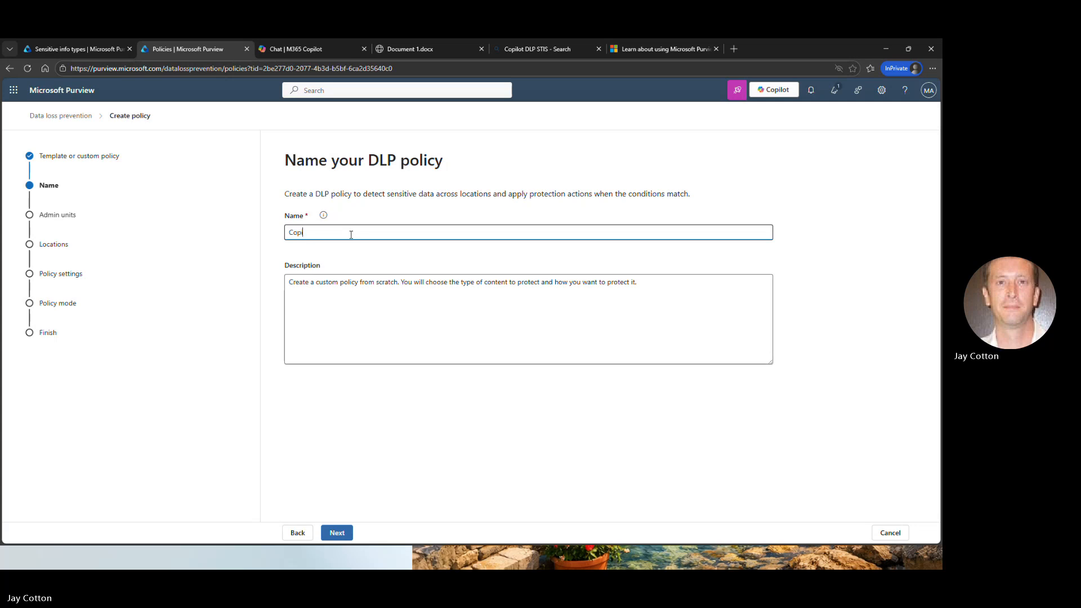
text(ilot M)
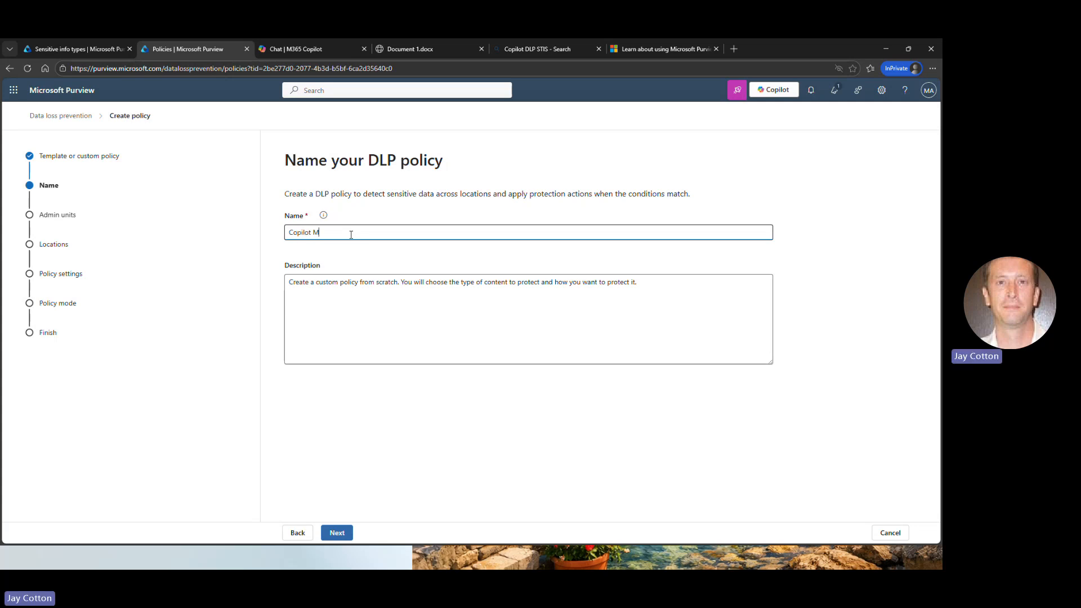
text(edical two)
Step: Replace the policy description with a copy of the policy name, "Copilot Medical two", and continue to the admin units
drag(358, 236, 285, 243)
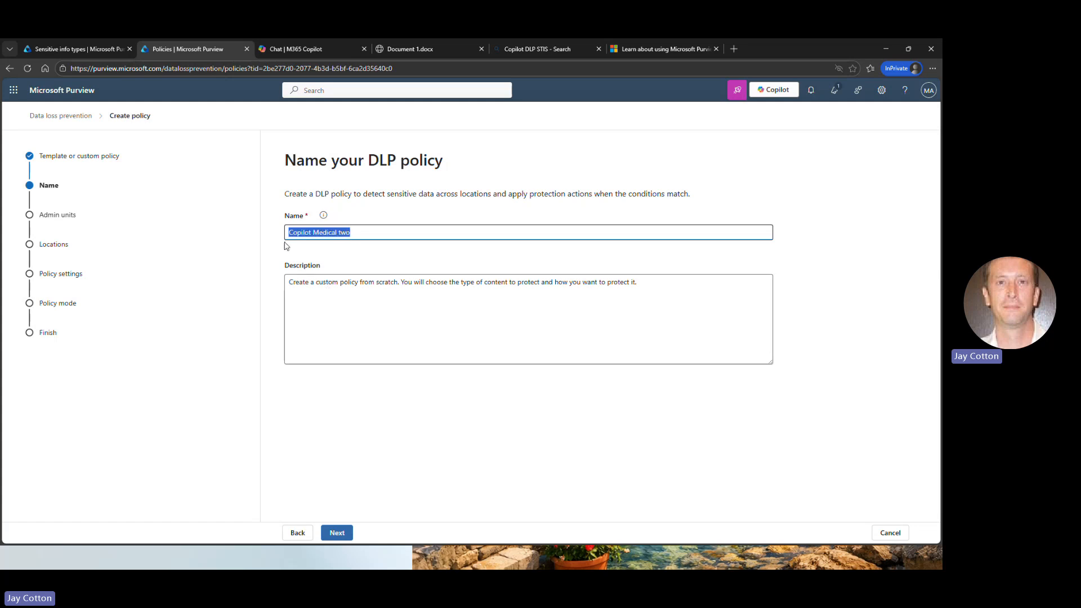
right_click(316, 232)
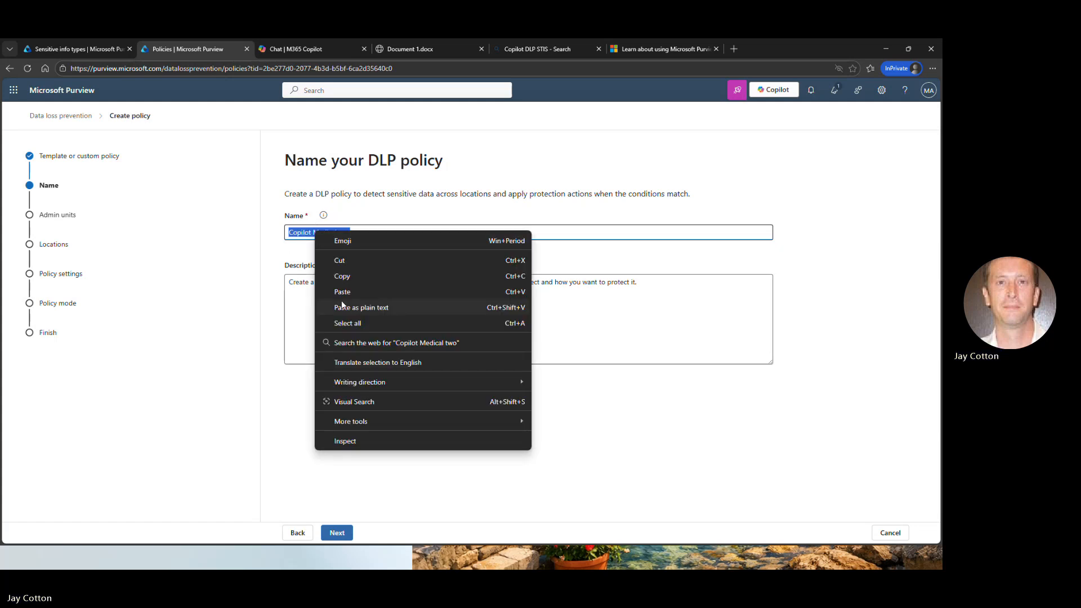
click(342, 278)
drag(652, 275, 162, 268)
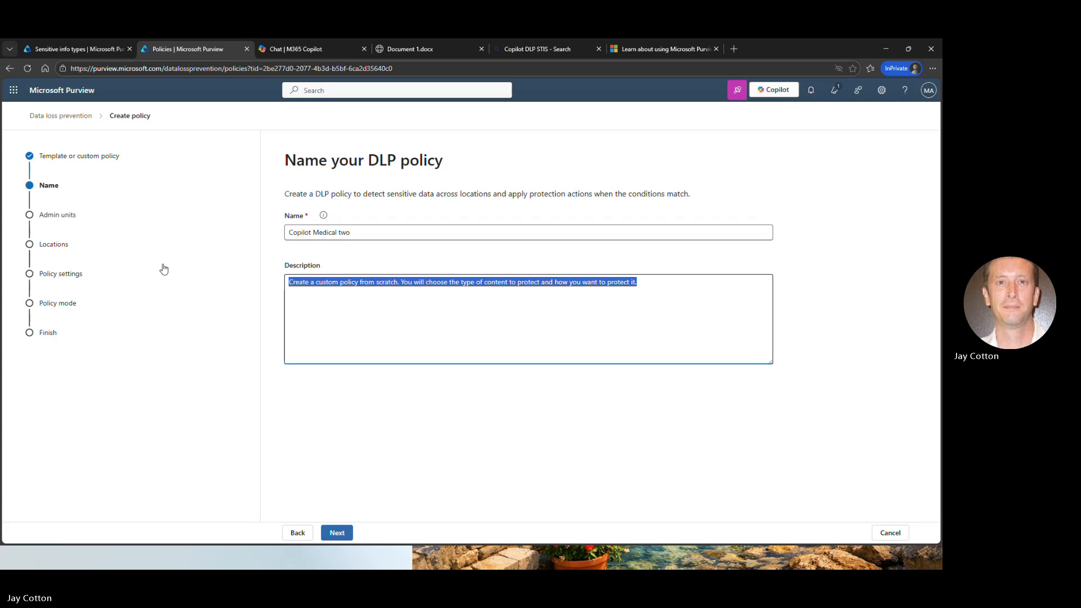
key(BackSpace)
key(ctrl+v)
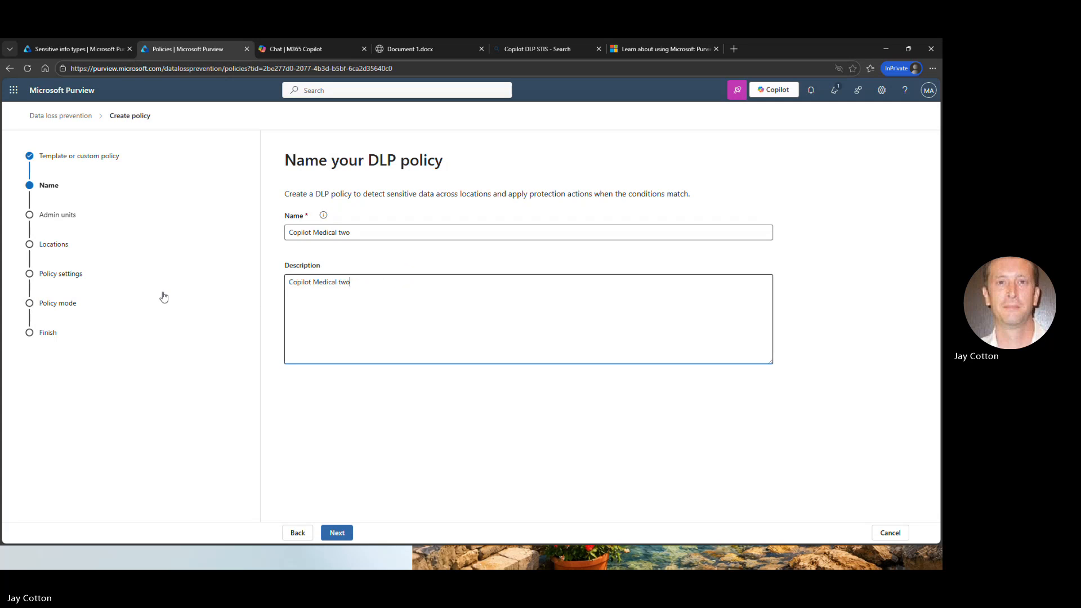
click(340, 534)
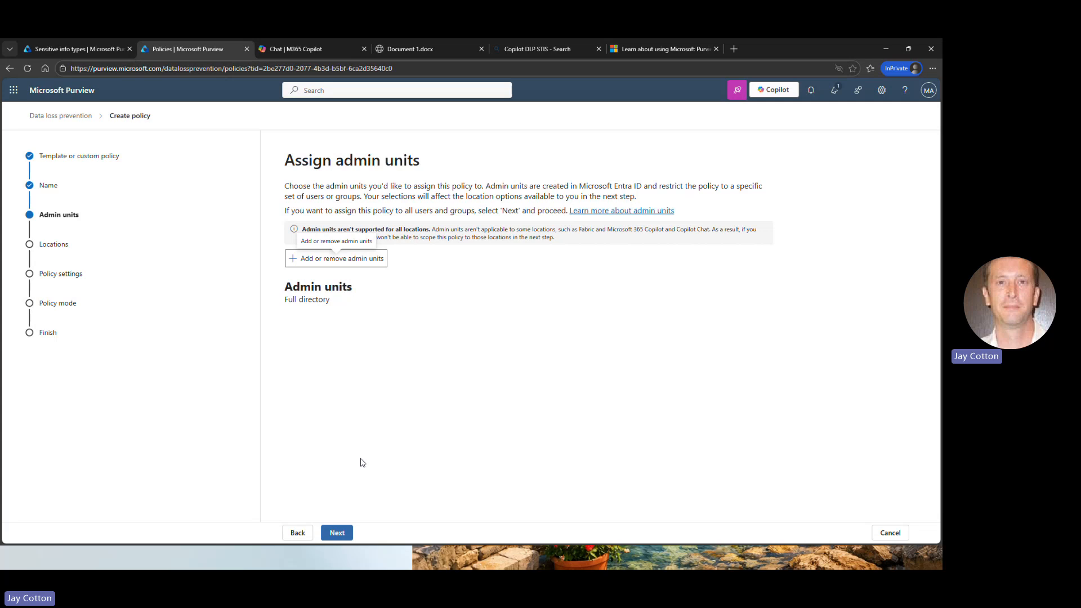
Step: Keep the full directory assignment and apply the policy to Microsoft 365 Copilot and Copilot Chat for all users and groups
click(336, 533)
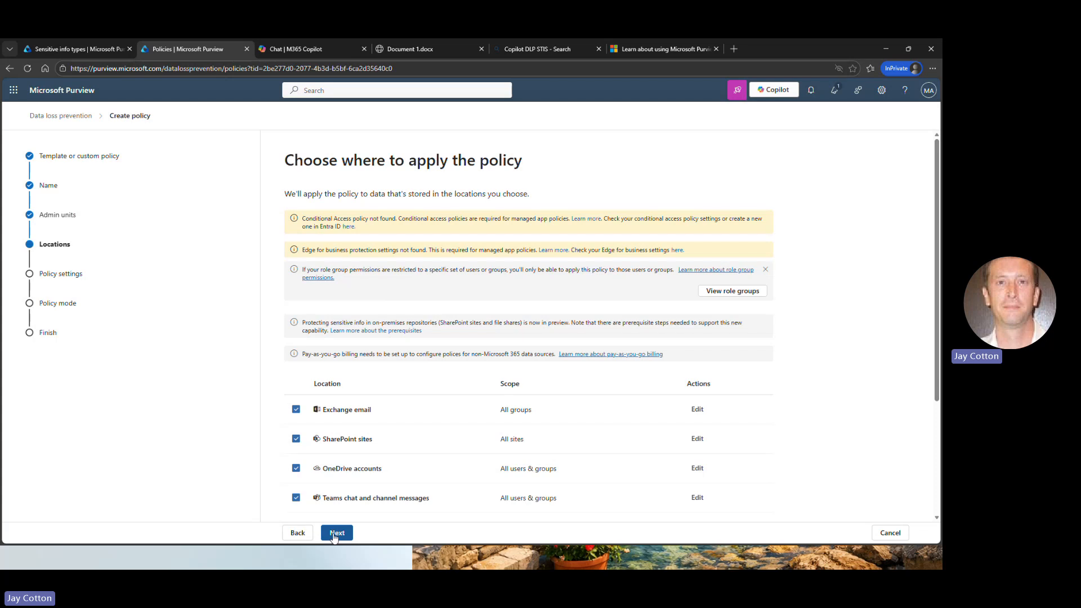
scroll(403, 413, down, 3)
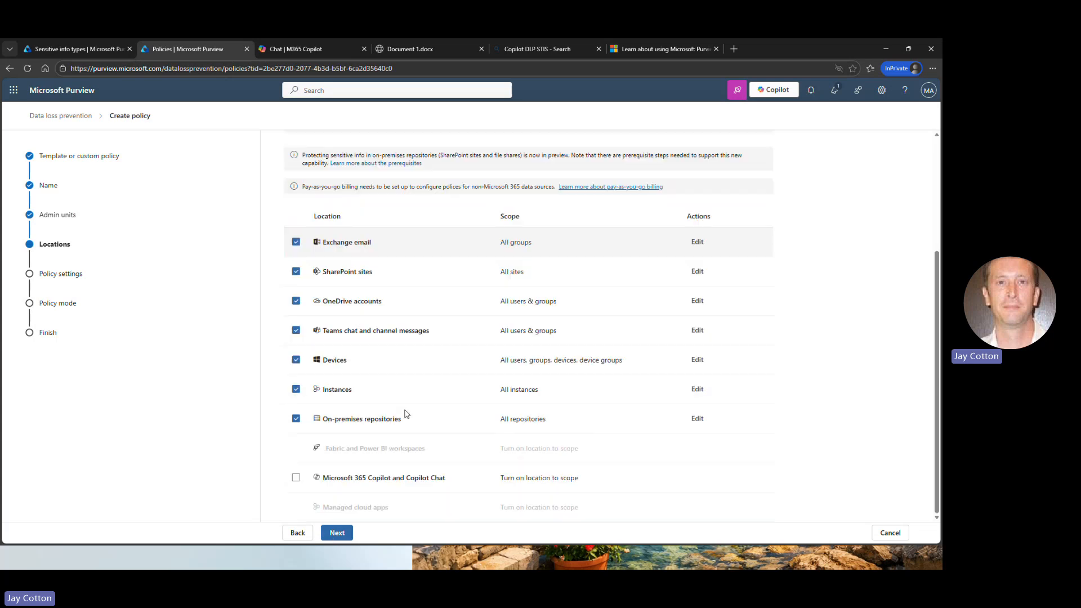
click(295, 478)
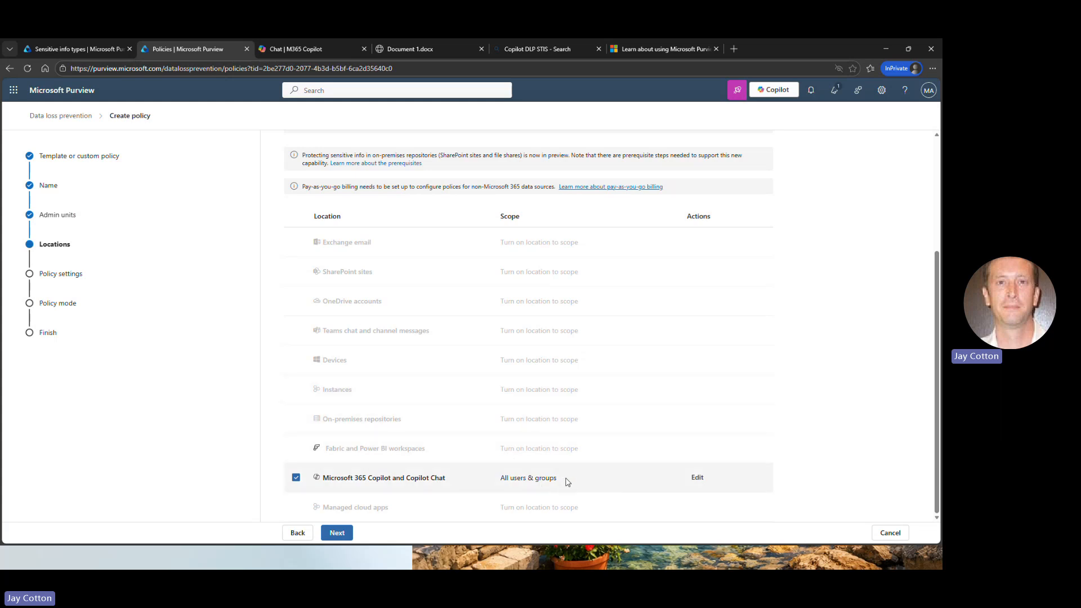
click(696, 479)
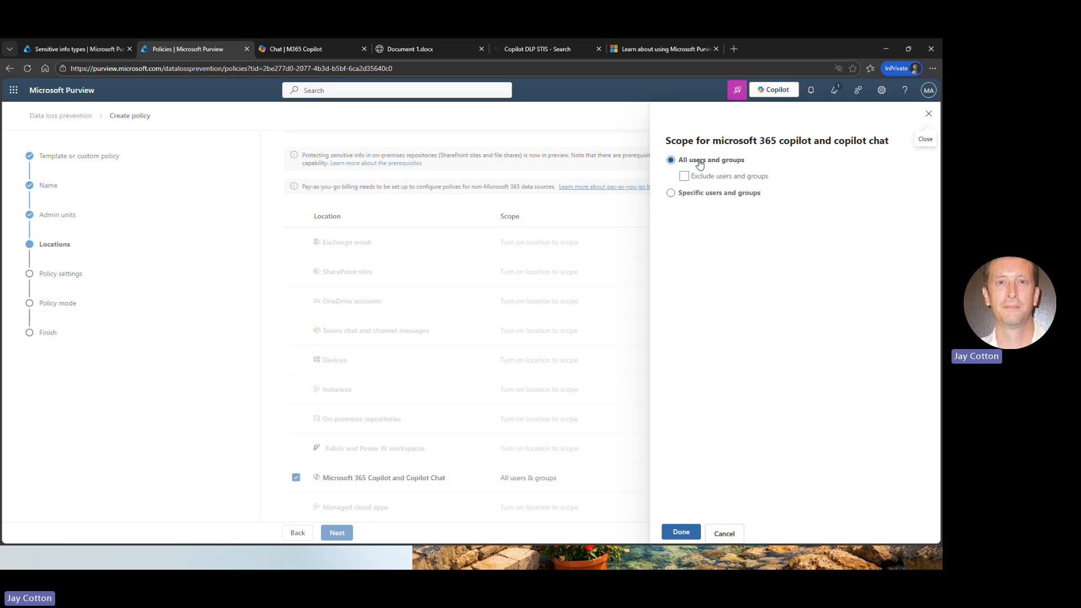
click(728, 536)
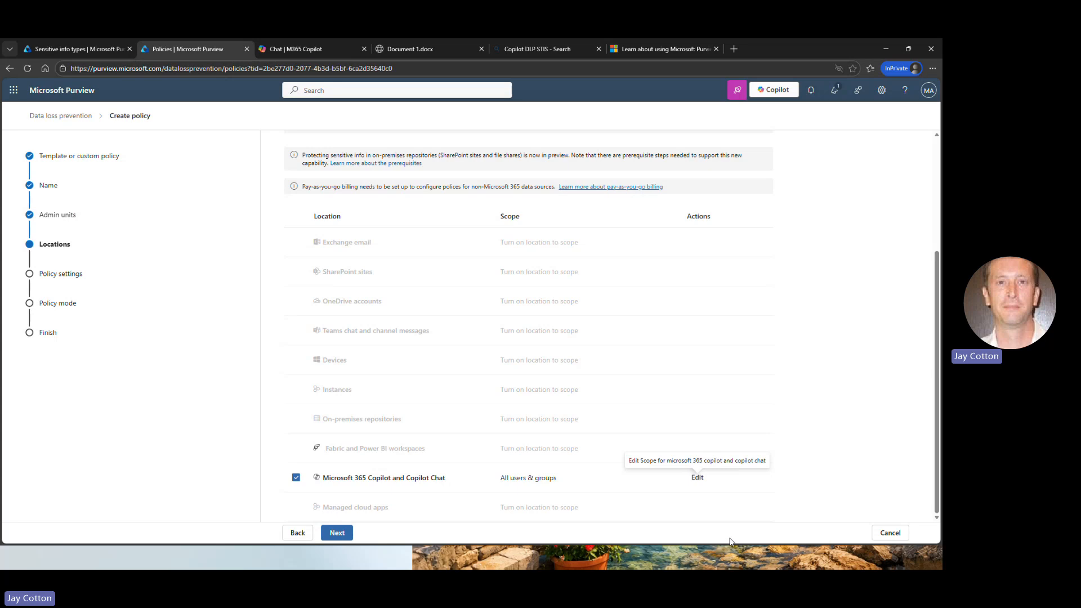
click(337, 533)
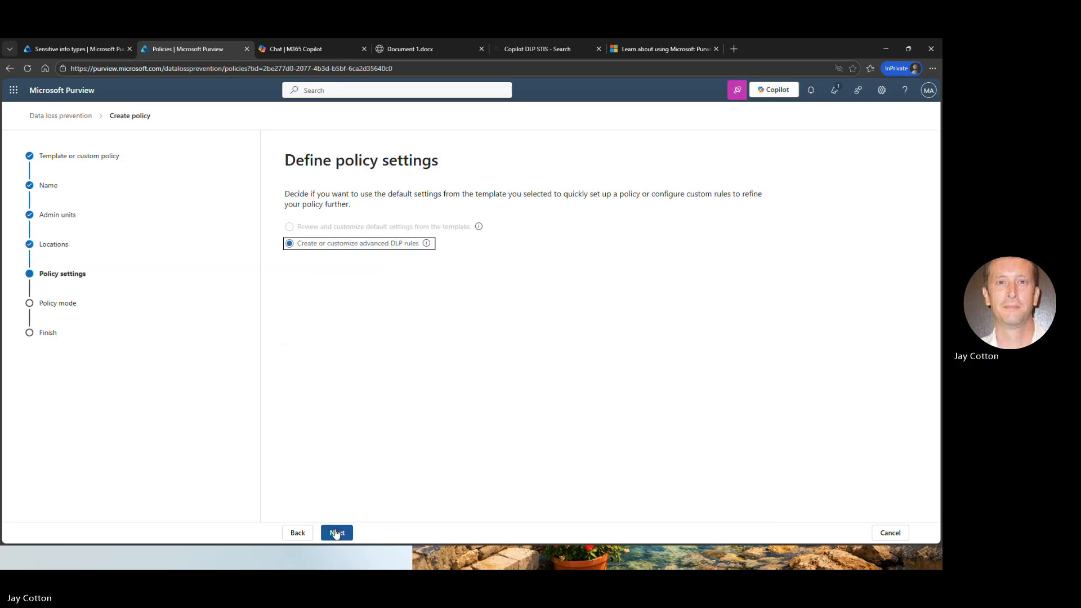
Step: Create an advanced DLP rule with "Copilot Medical two" as both its name and description
click(336, 533)
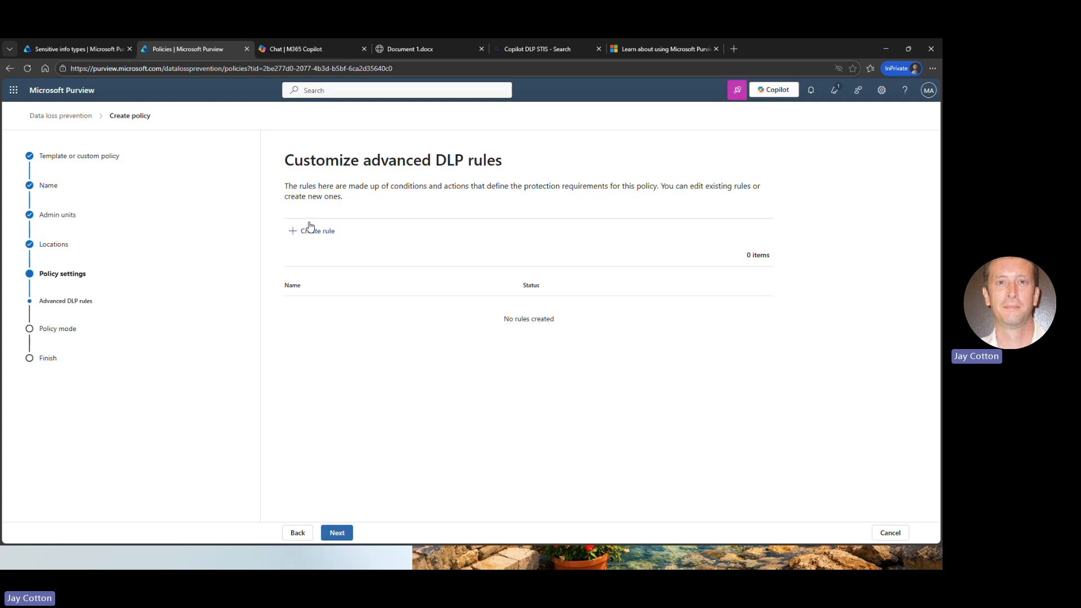
click(310, 229)
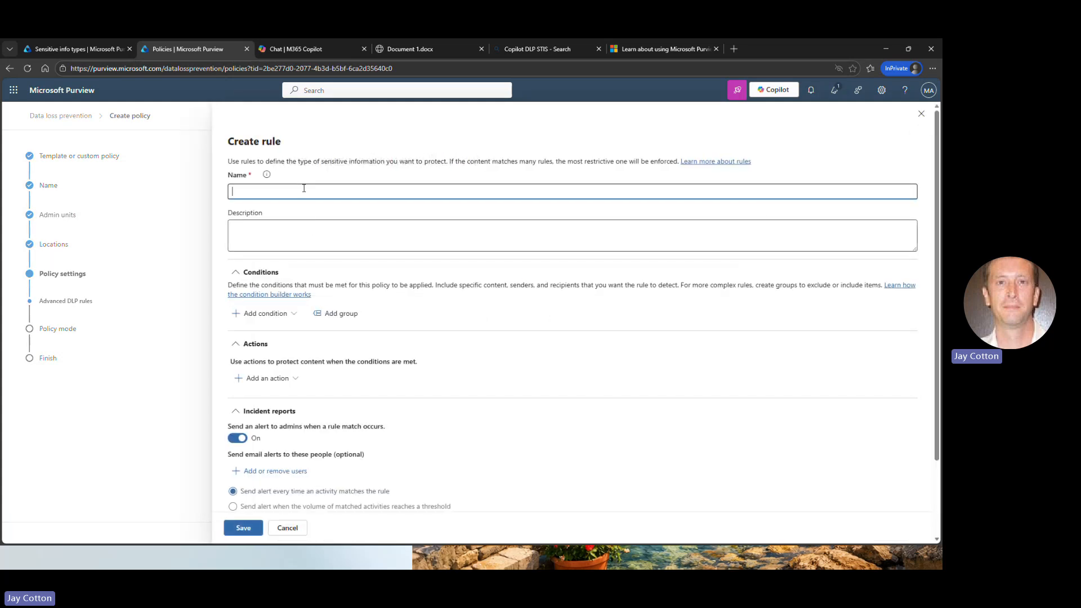
text(Copilot Medical two)
drag(294, 192, 229, 192)
right_click(227, 188)
click(260, 233)
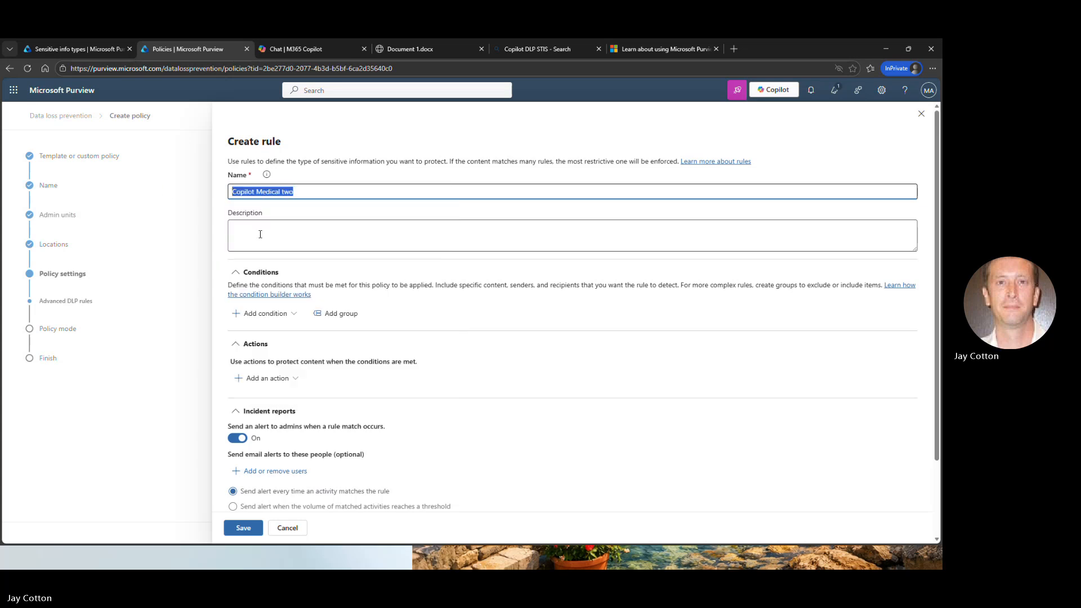
click(260, 234)
key(ctrl+v)
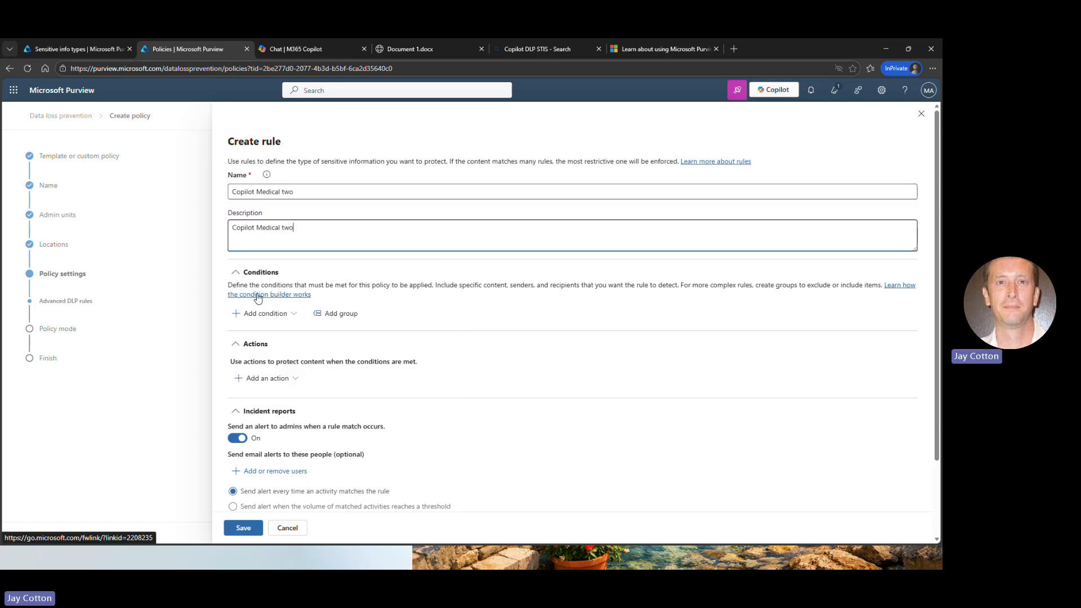
Step: Add a Content contains condition to the rule and open the list of sensitive info types for its Default group
click(287, 314)
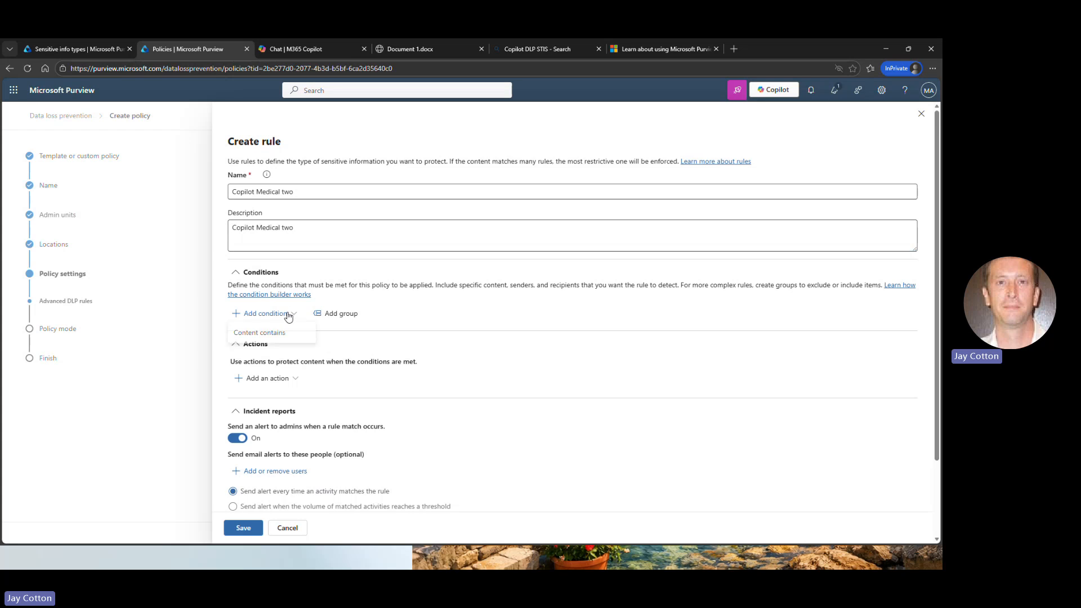
click(272, 333)
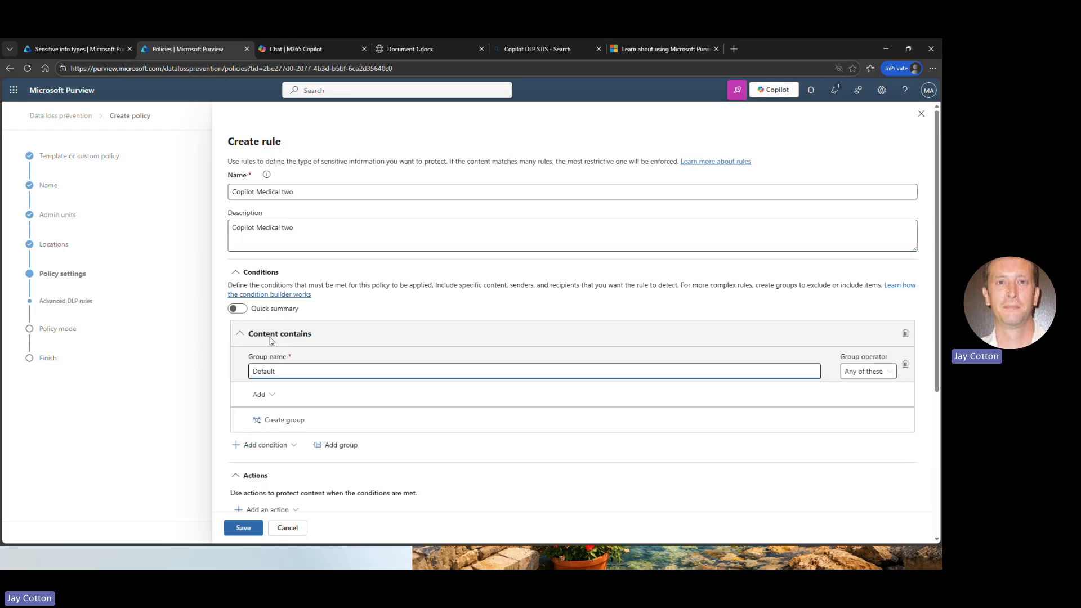
click(267, 396)
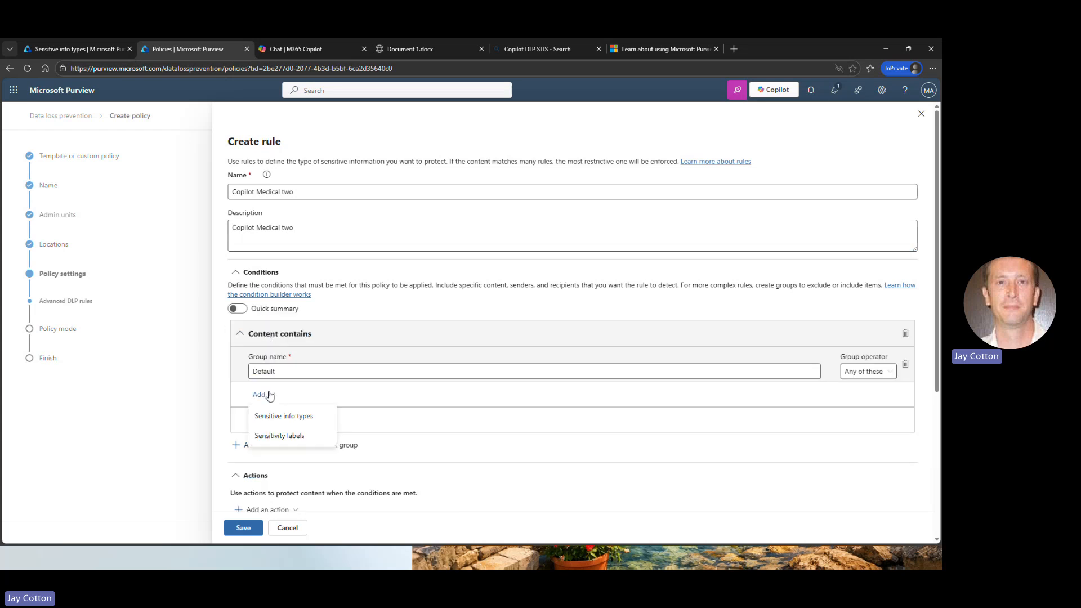
click(299, 421)
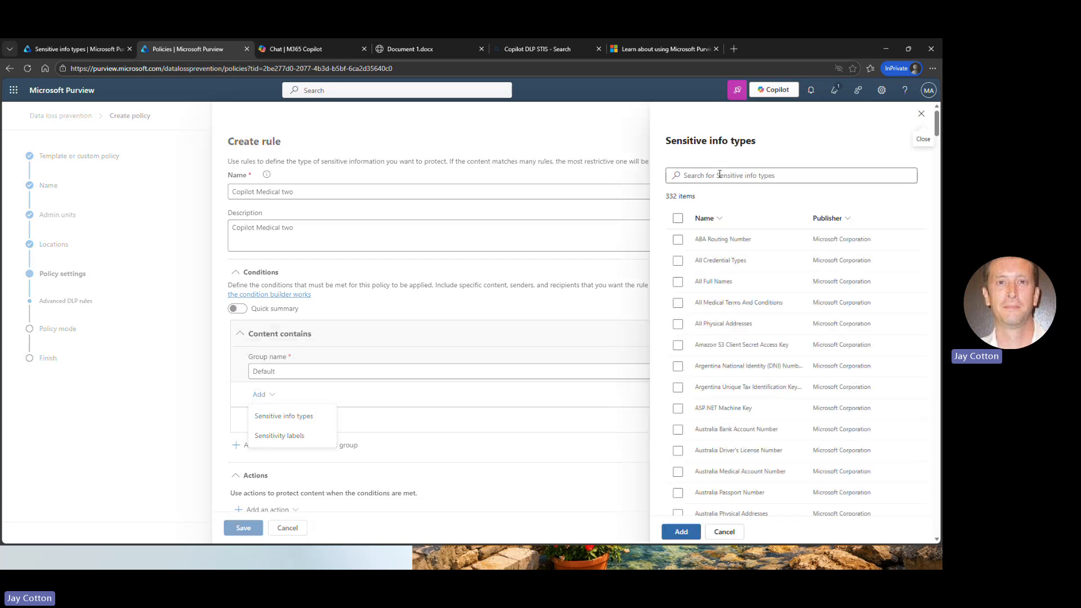
Step: Search the sensitive info types for "Medical" and clear the search again
click(720, 175)
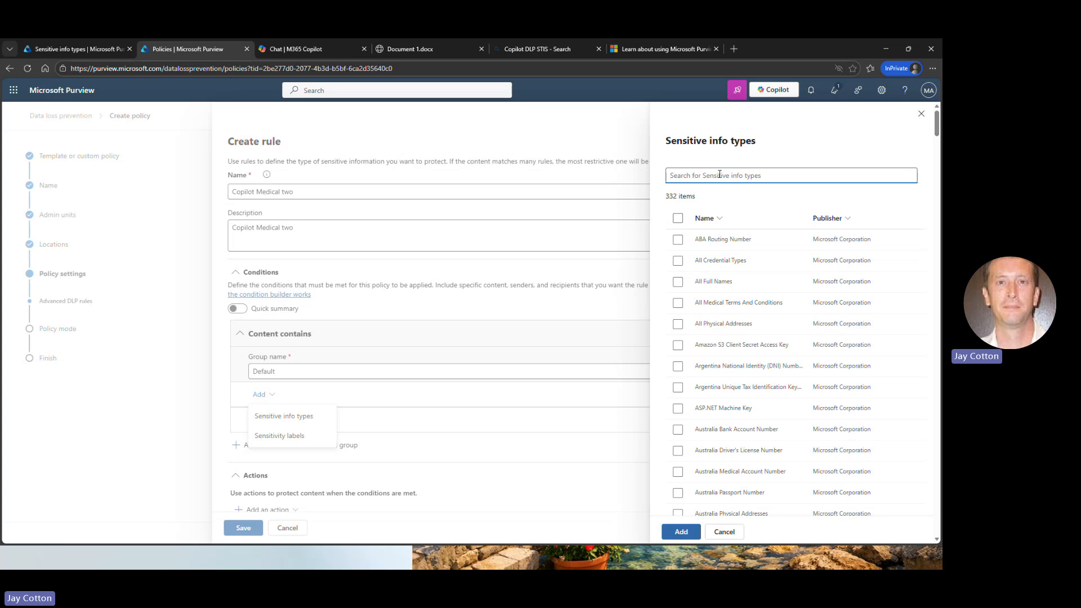
text(Medical)
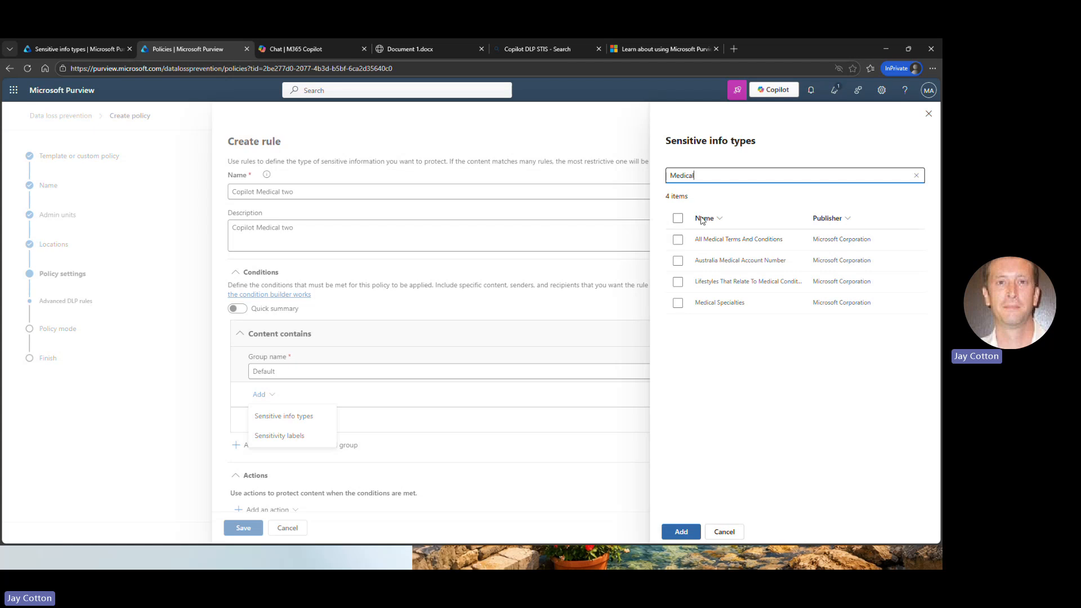
click(704, 177)
key(BackSpace)
key(BackSpace)
key(BackSpace)
key(BackSpace)
key(BackSpace)
key(BackSpace)
key(BackSpace)
click(837, 219)
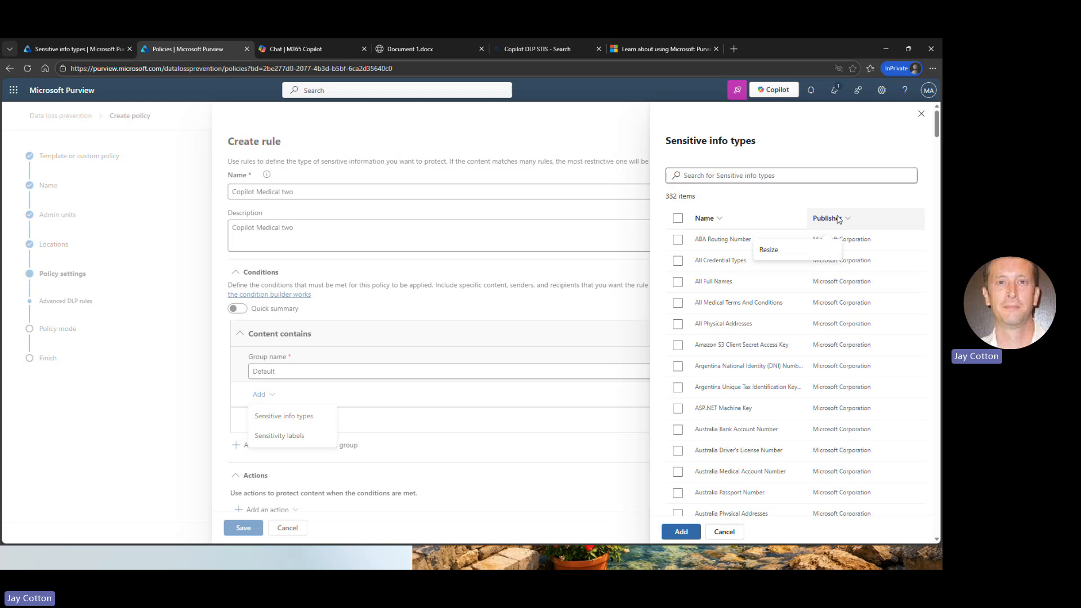
click(785, 255)
click(509, 356)
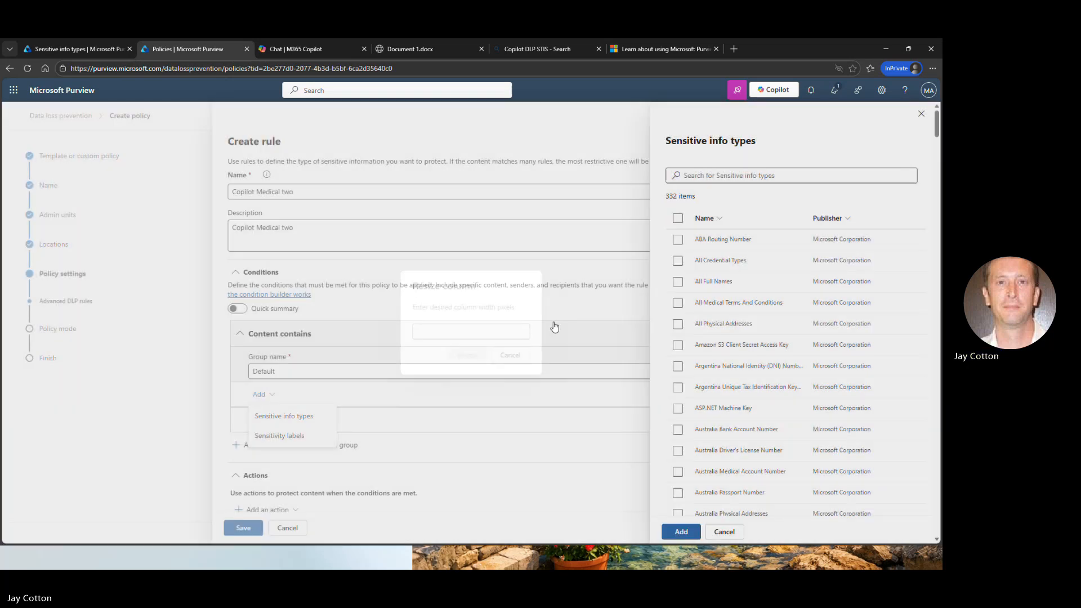
Step: Browse the full list of sensitive info types and search it for "MRN"
scroll(893, 337, down, 20)
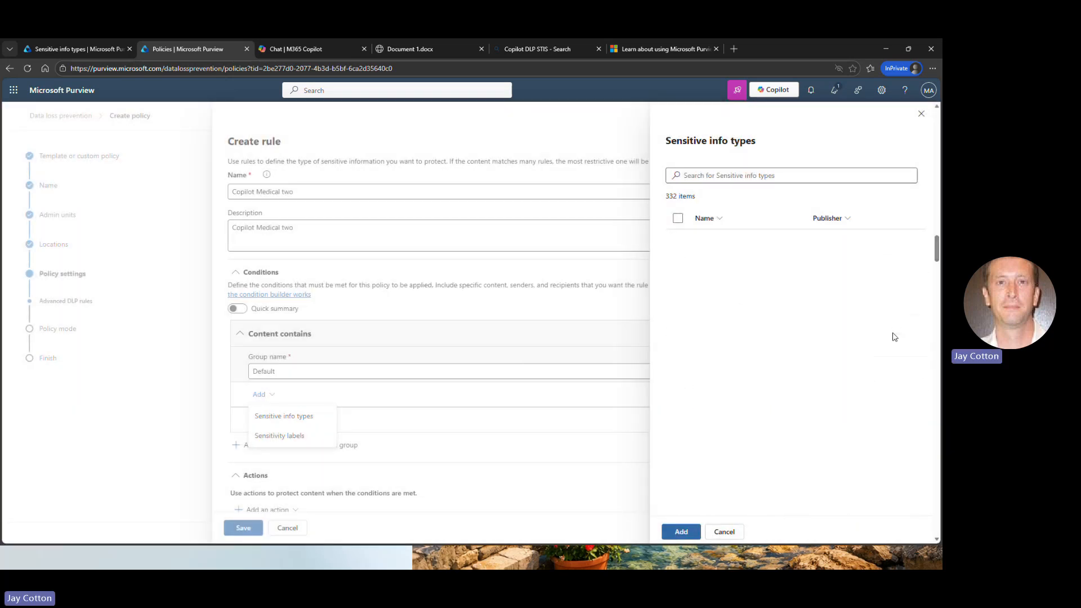
scroll(894, 336, down, 15)
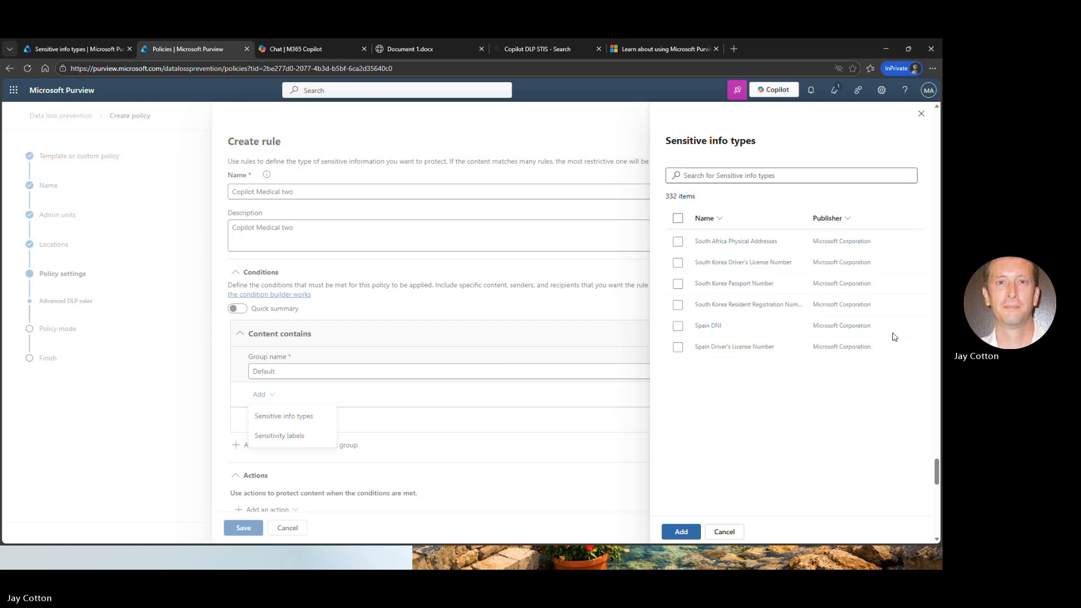
scroll(895, 336, down, 10)
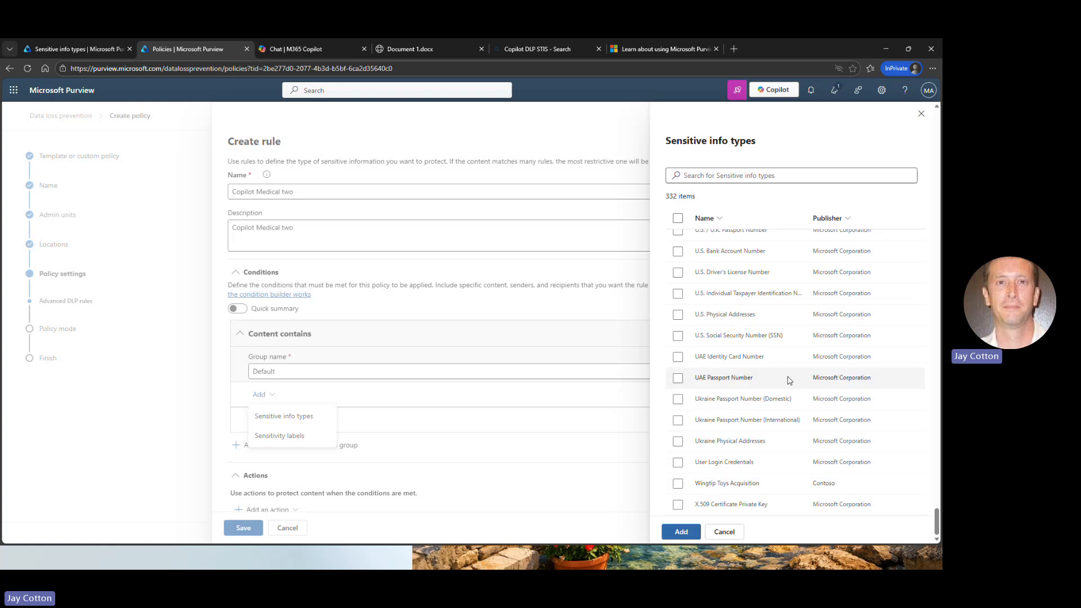
scroll(787, 380, up, 2)
scroll(788, 380, up, 2)
click(729, 176)
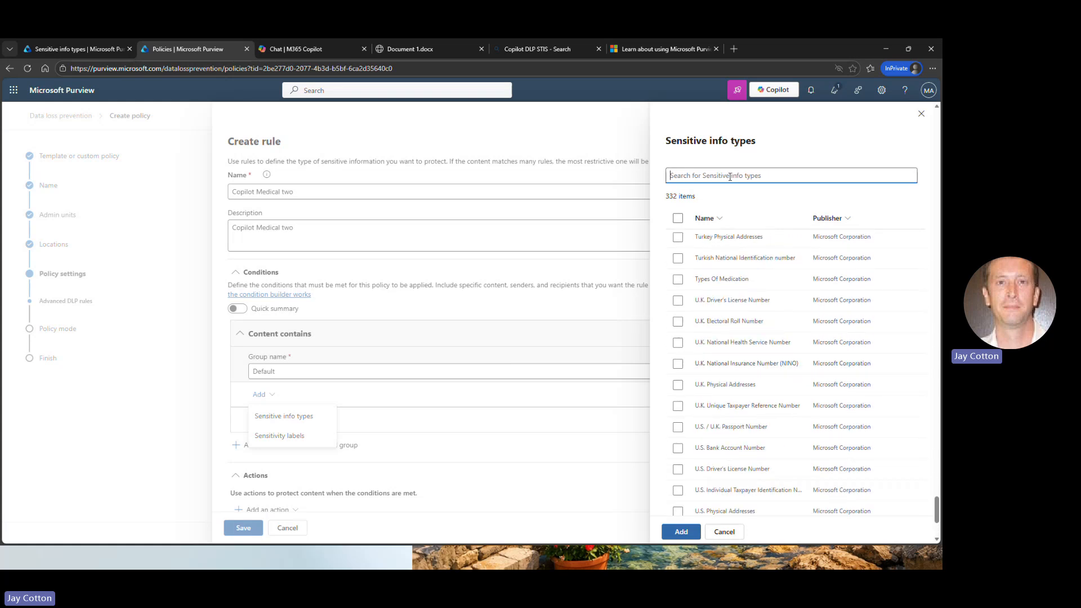
text(MRN)
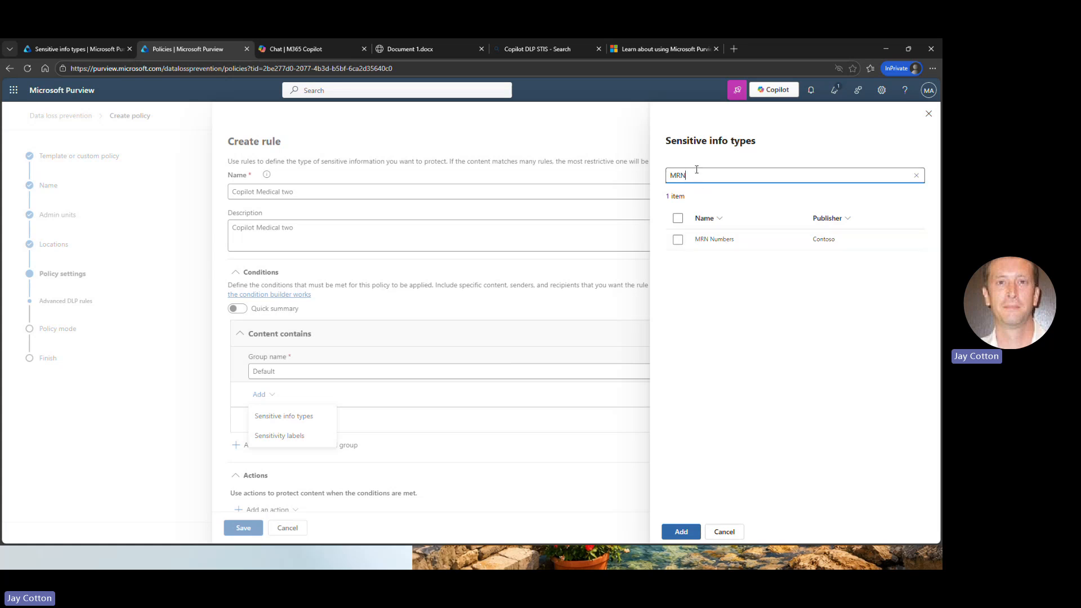
Step: Search the sensitive info types for "Medical" and add All Medical Terms And Conditions to the Default group
key(BackSpace)
key(BackSpace)
key(BackSpace)
text(Medci)
key(BackSpace)
key(BackSpace)
text(ical)
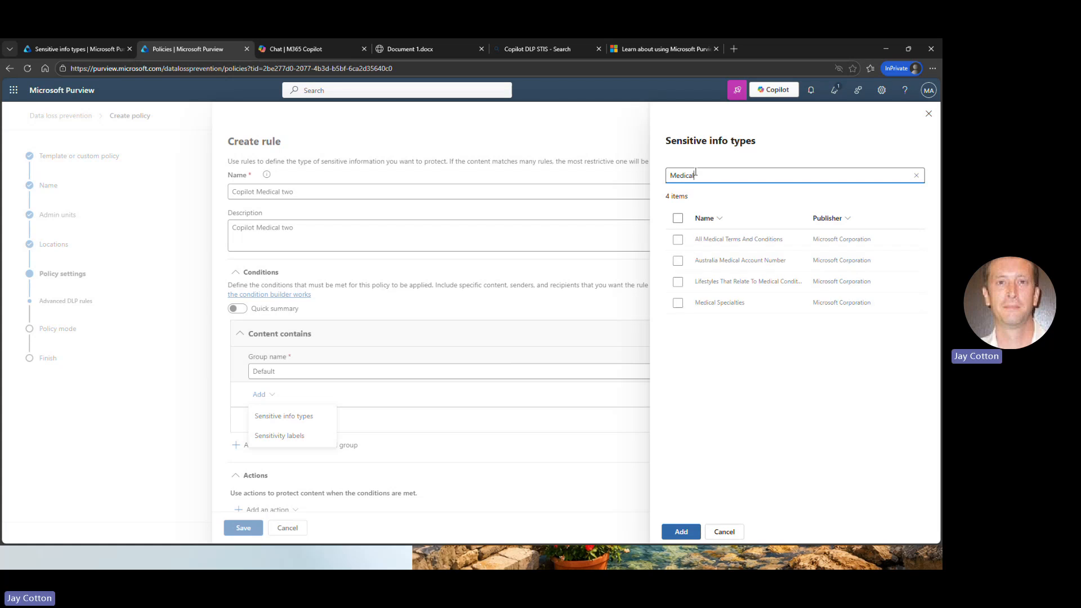
click(678, 239)
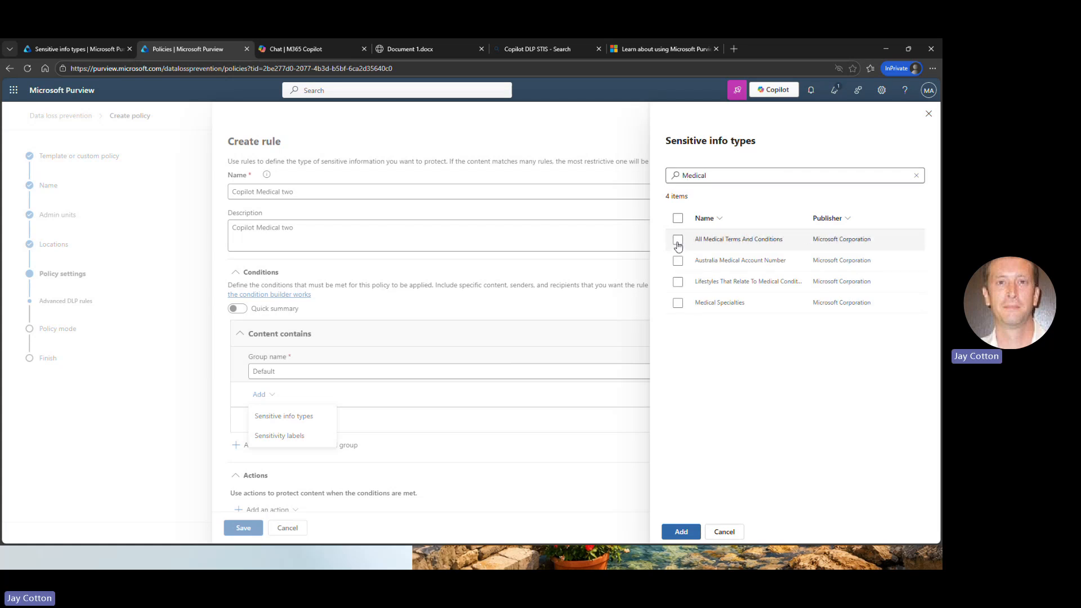
click(684, 533)
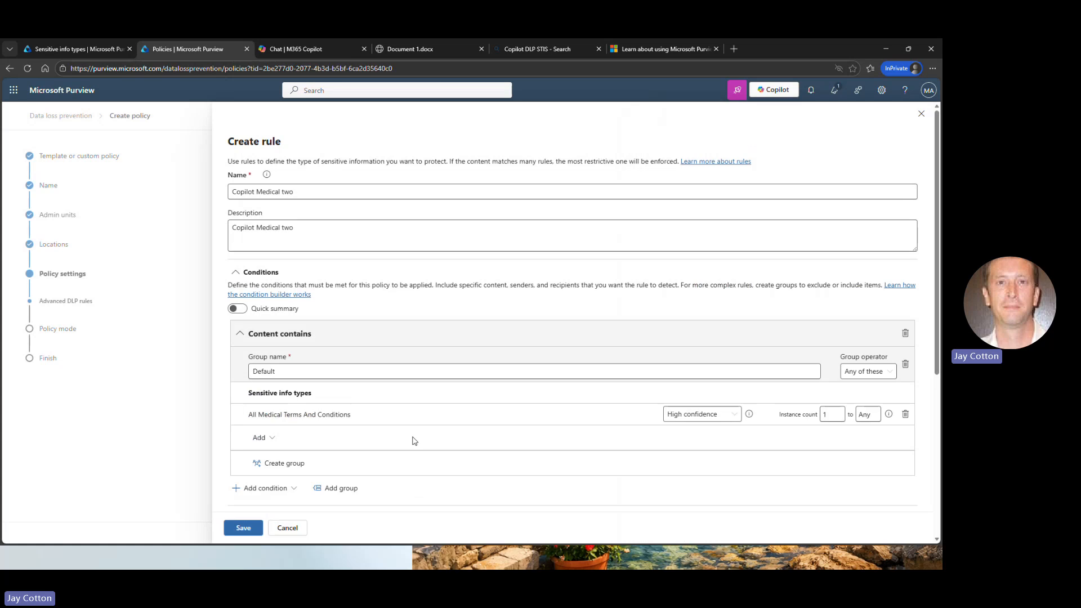
Step: Set the confidence level of All Medical Terms And Conditions to Low confidence
click(728, 414)
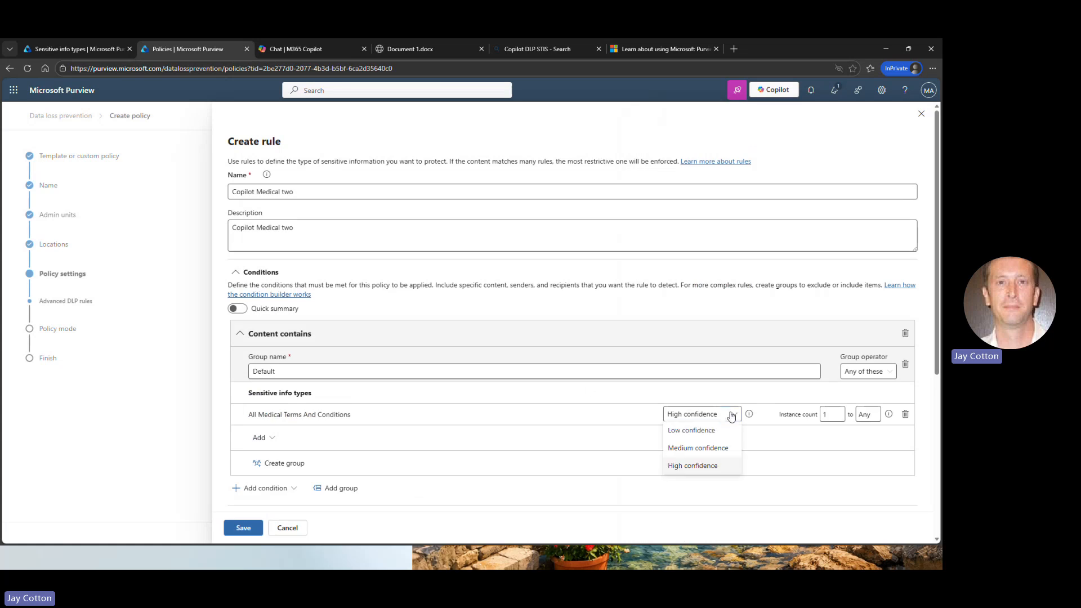
click(698, 433)
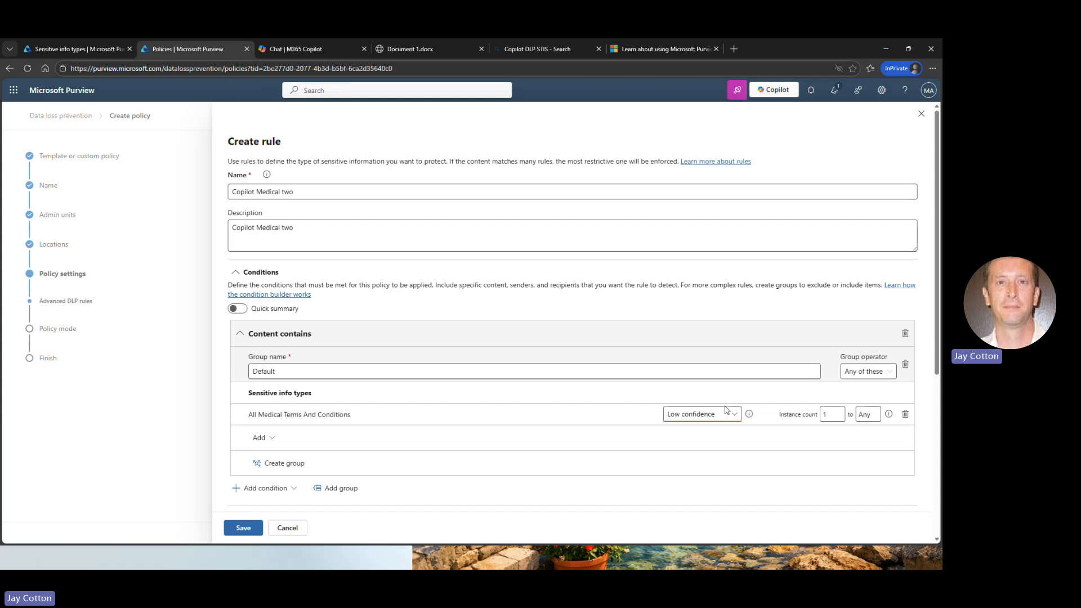
scroll(504, 422, down, 3)
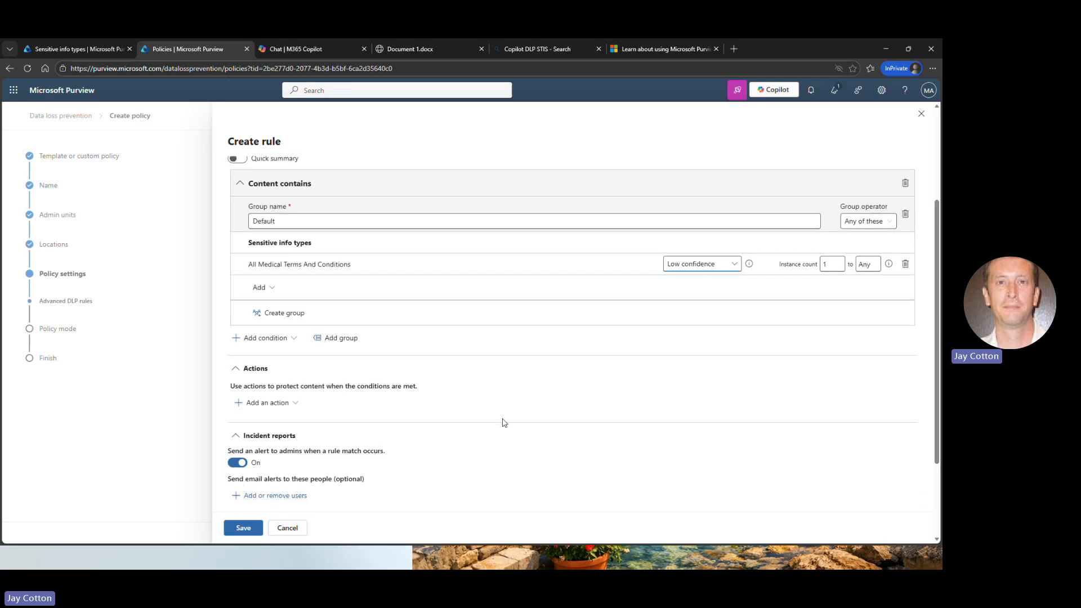
Step: Add the MRN Numbers sensitive info type to the Default group and remove it again
click(268, 289)
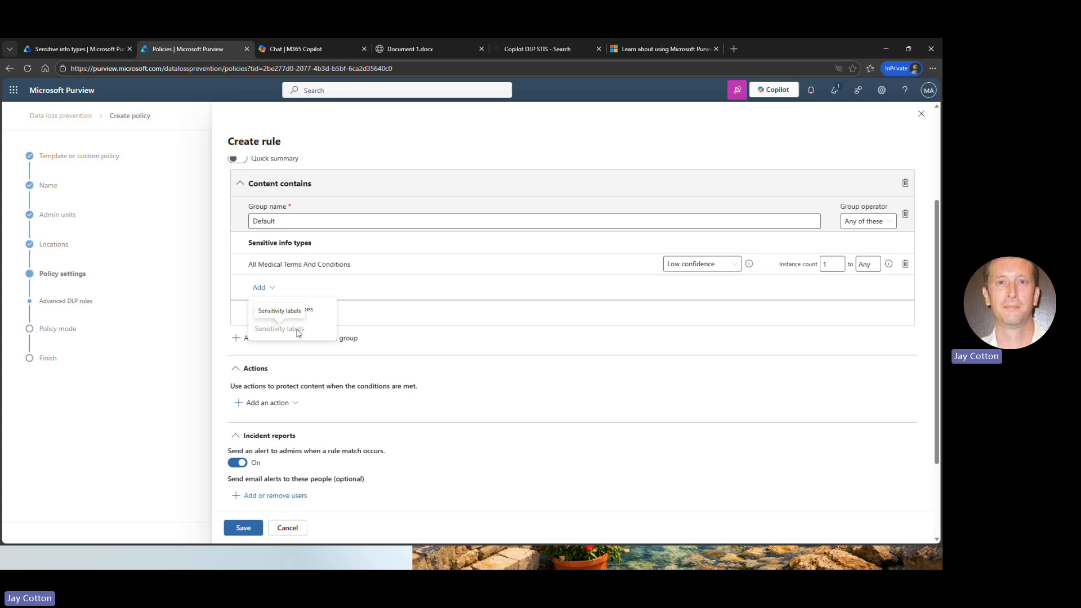
click(288, 359)
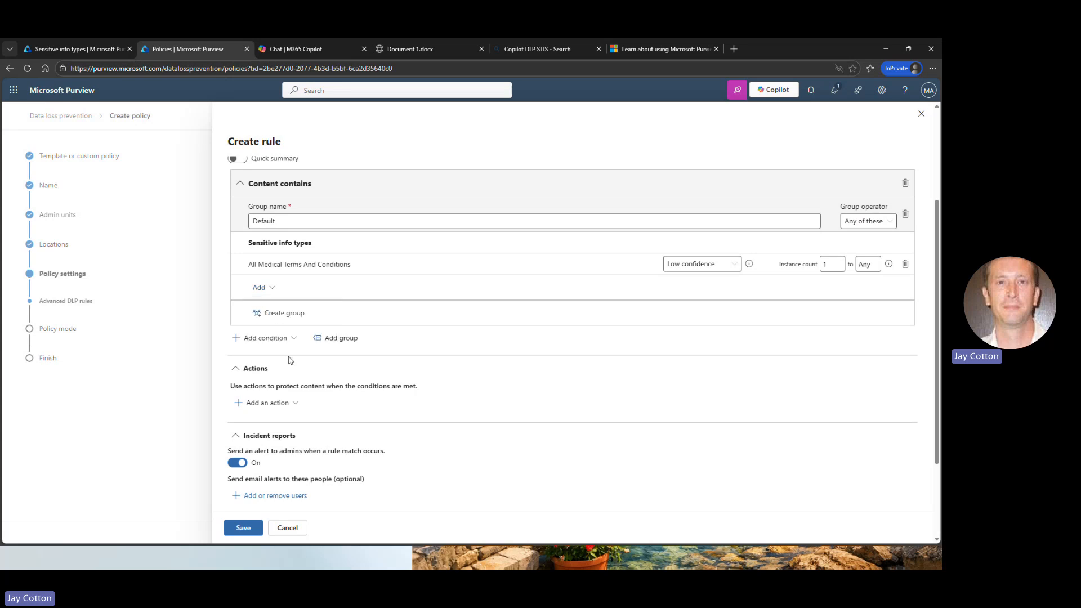
click(260, 287)
click(269, 309)
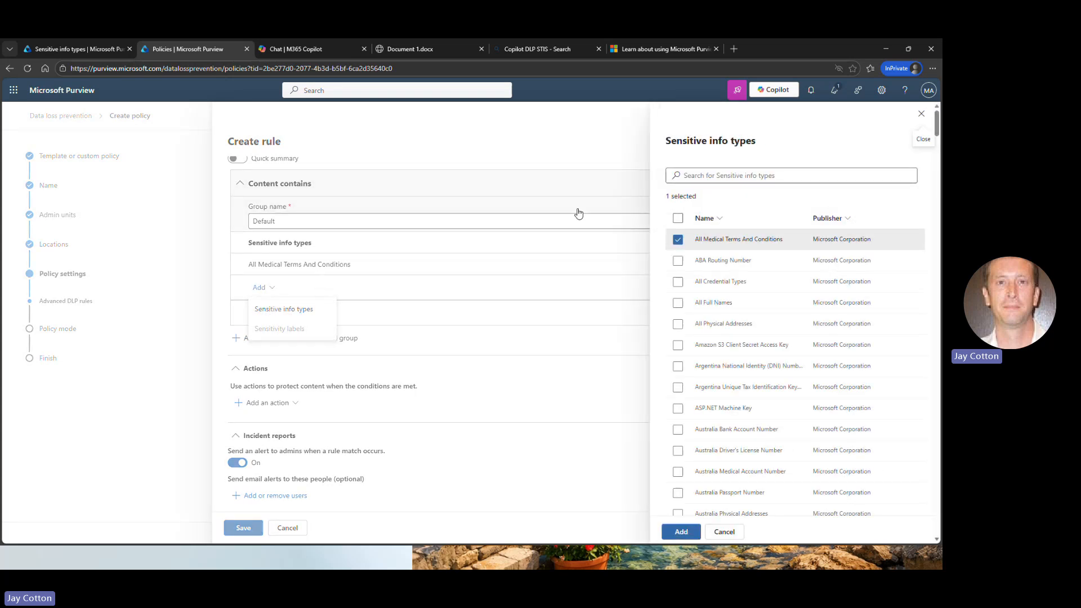
click(703, 174)
text(mrn)
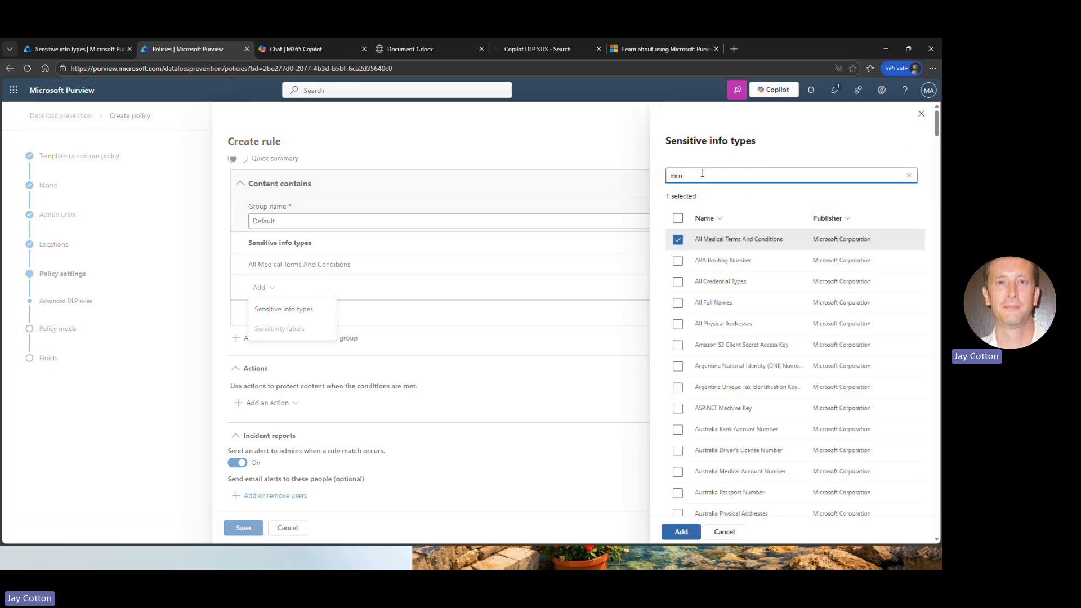
click(678, 240)
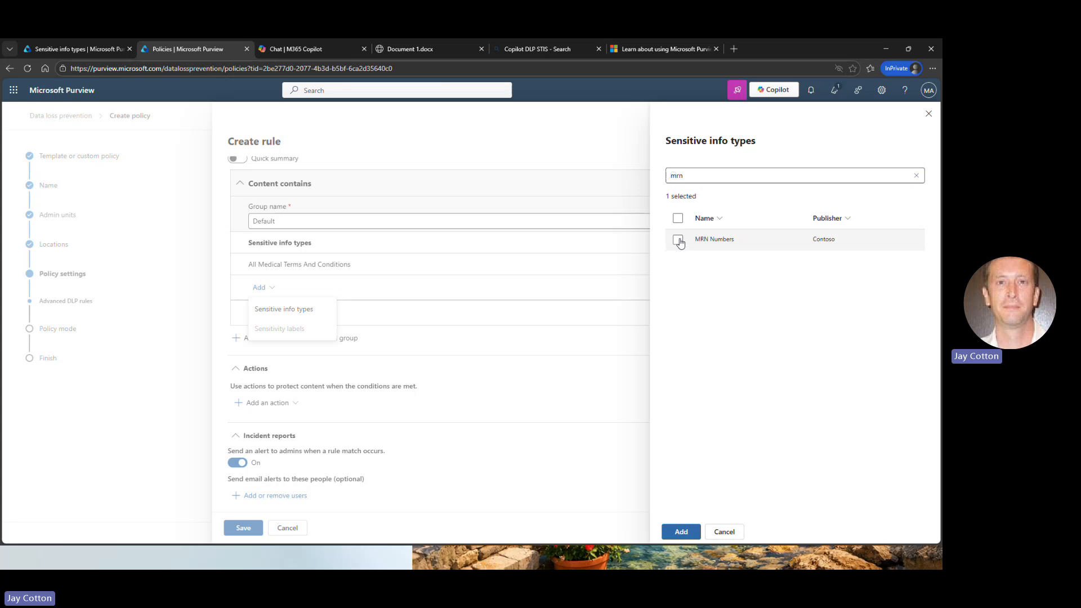
click(682, 532)
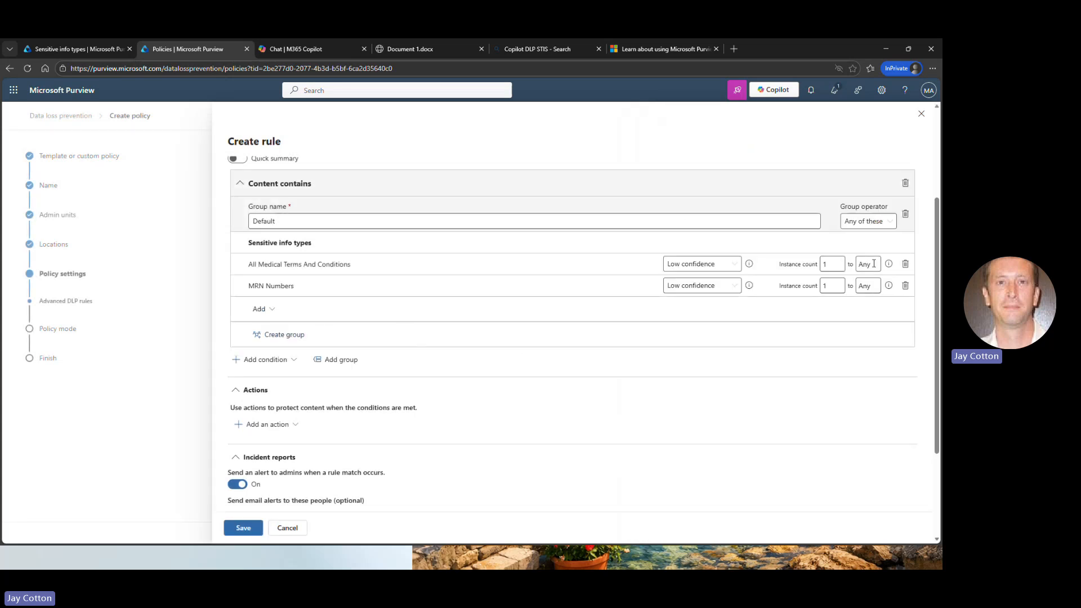
click(907, 287)
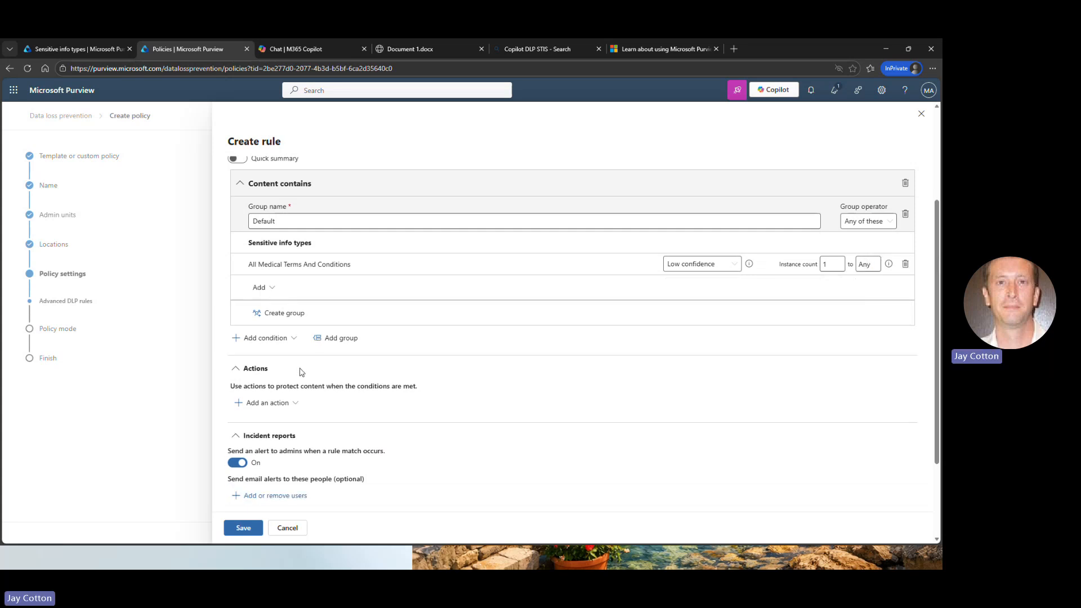
Step: Add the action Restrict Copilot from processing content with Processing prompts selected
click(289, 403)
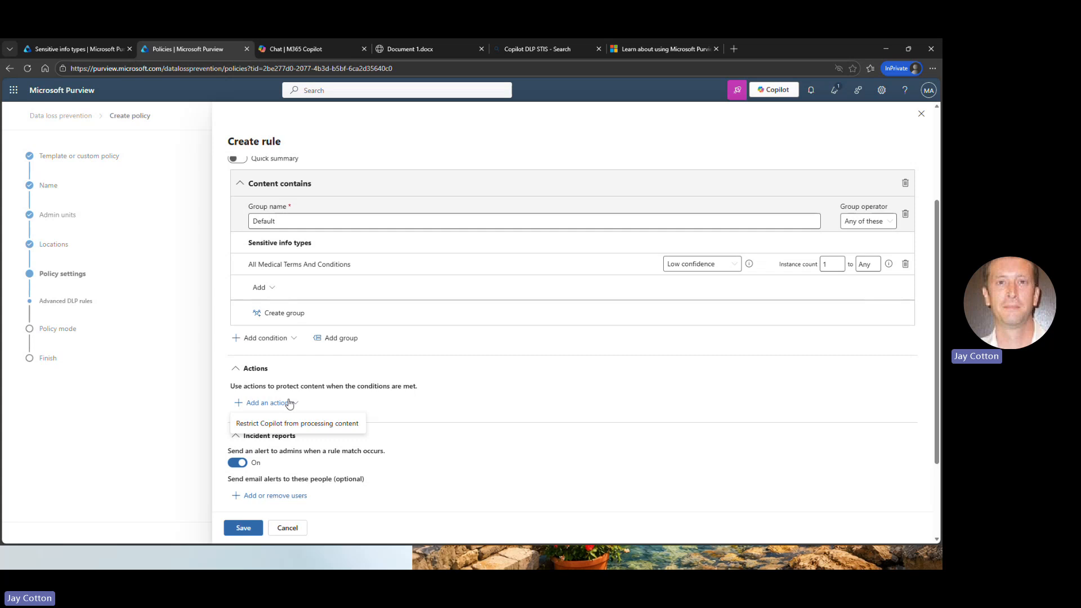
click(267, 427)
click(252, 460)
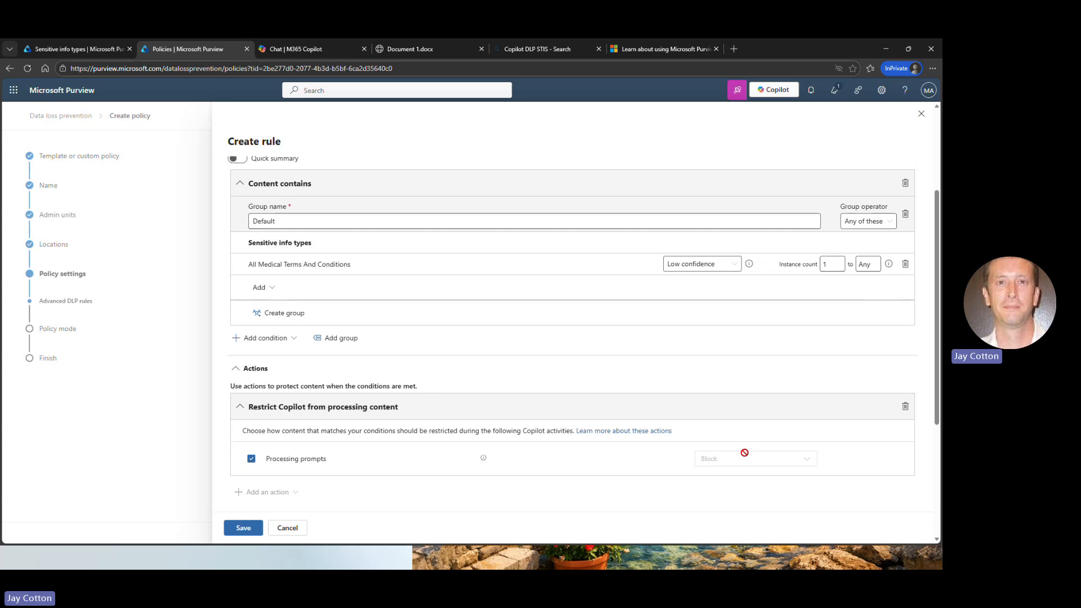
Step: Set the incident reports to send an alert every time an activity matches the rule, and save the rule
scroll(377, 418, down, 3)
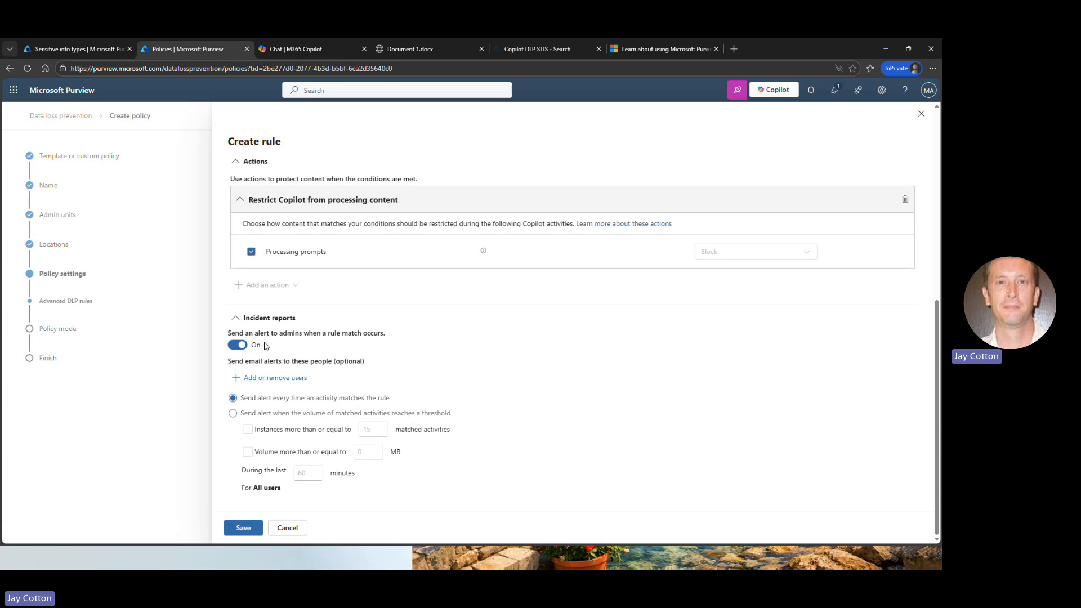
click(319, 413)
click(234, 399)
scroll(352, 412, up, 5)
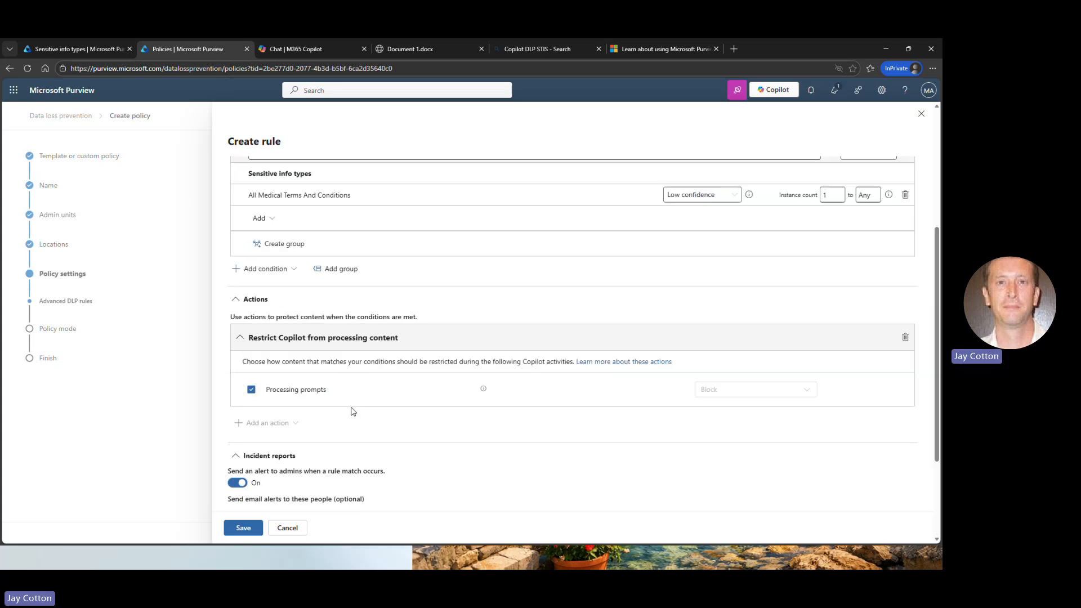
scroll(352, 412, down, 5)
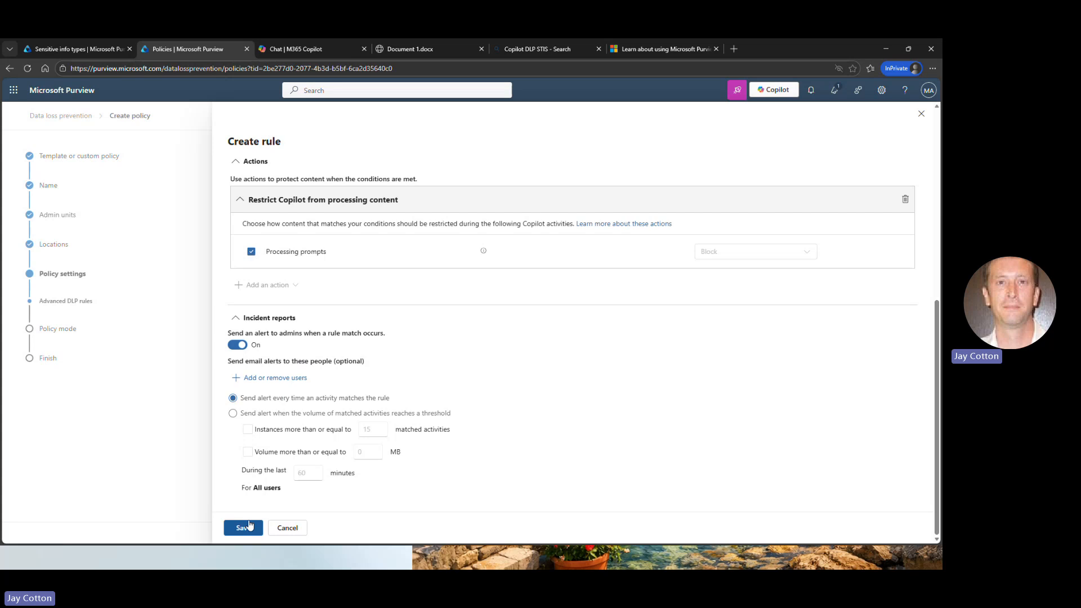
click(243, 528)
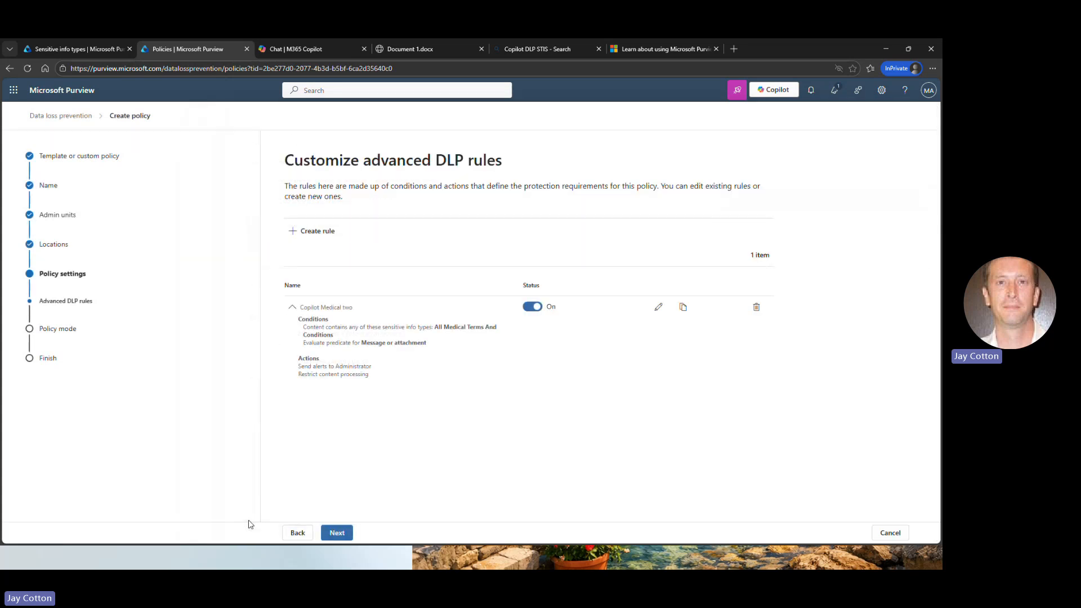
Step: Set the policy mode to turn the policy on immediately and submit the policy
click(337, 533)
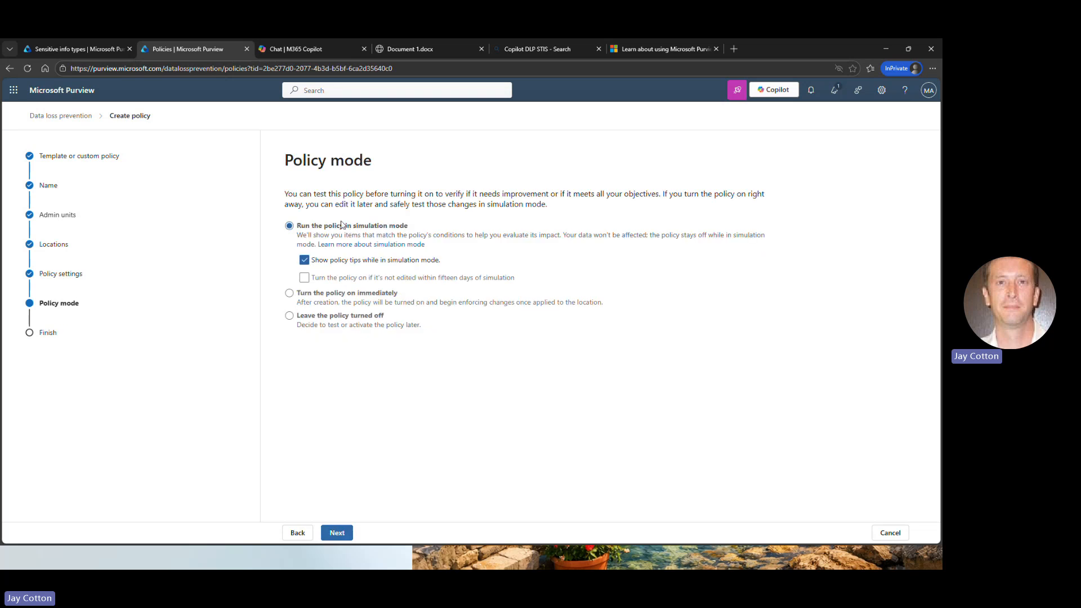
click(300, 303)
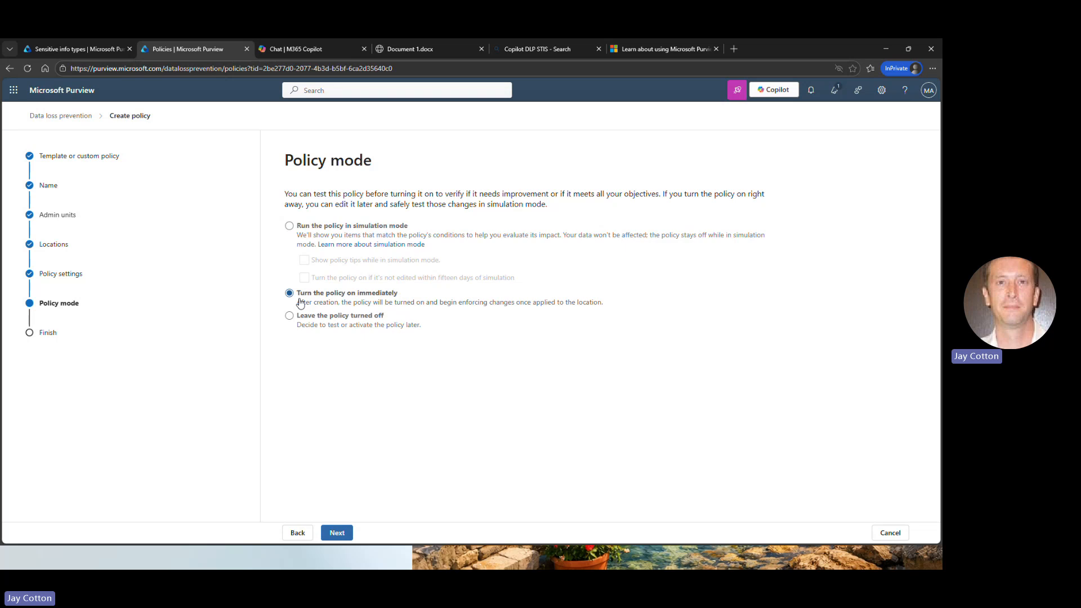
click(340, 533)
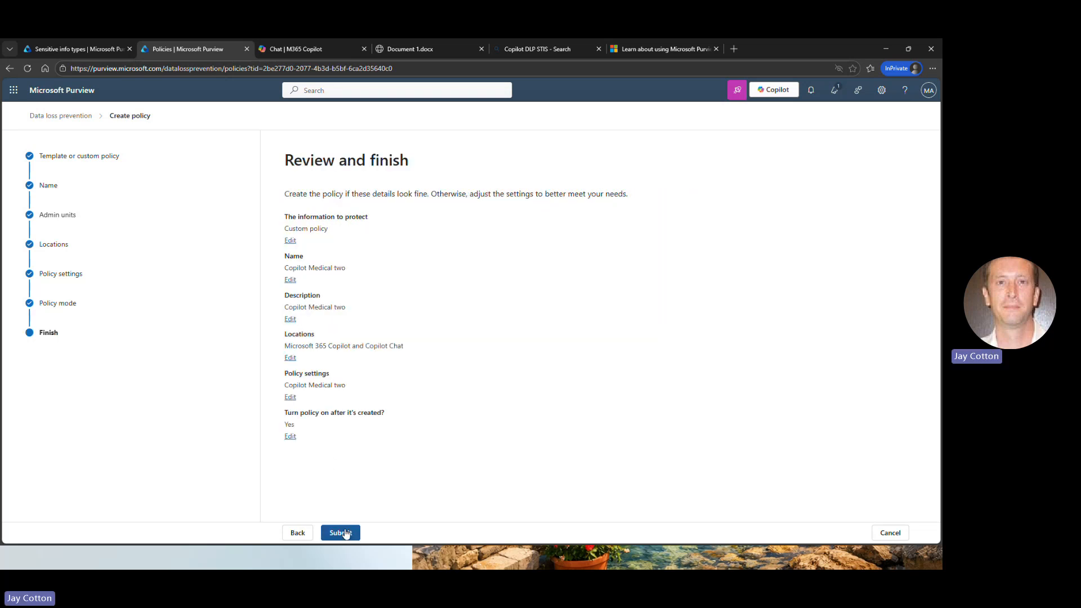
click(343, 533)
Step: Review the Microsoft Learn article on DLP for Microsoft 365 Copilot, examining its rule restrictions, permissions and tip on blocking sensitive info types in prompts
click(640, 48)
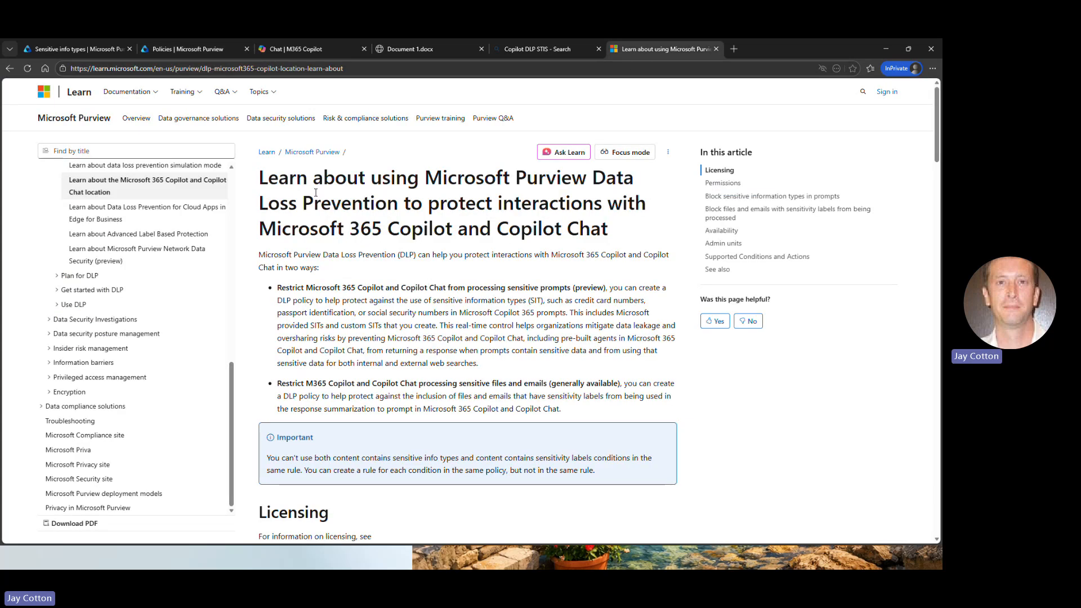
drag(343, 69, 65, 70)
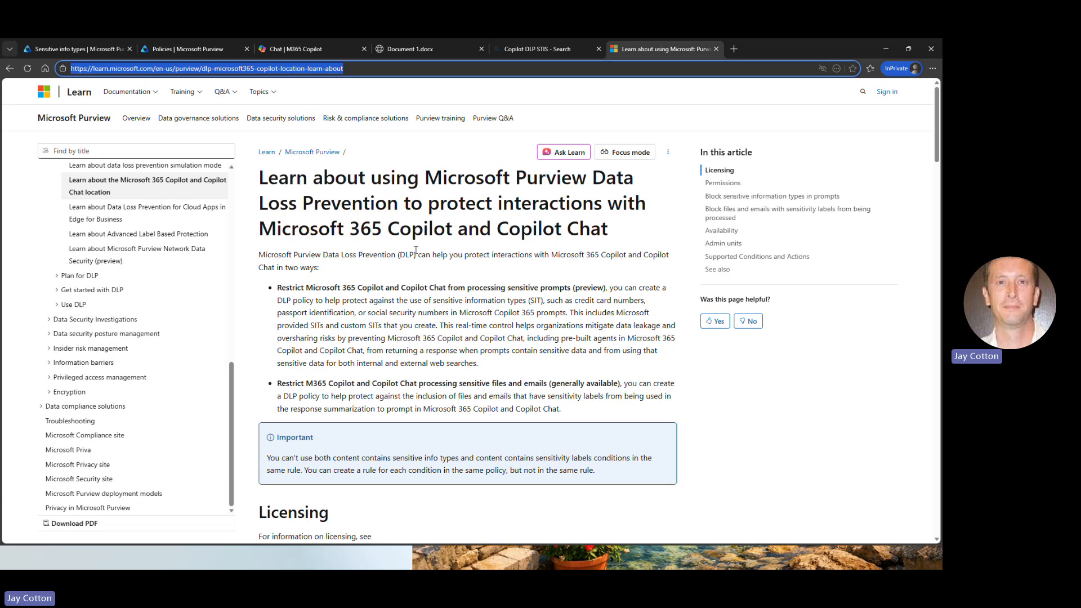
scroll(436, 361, down, 4)
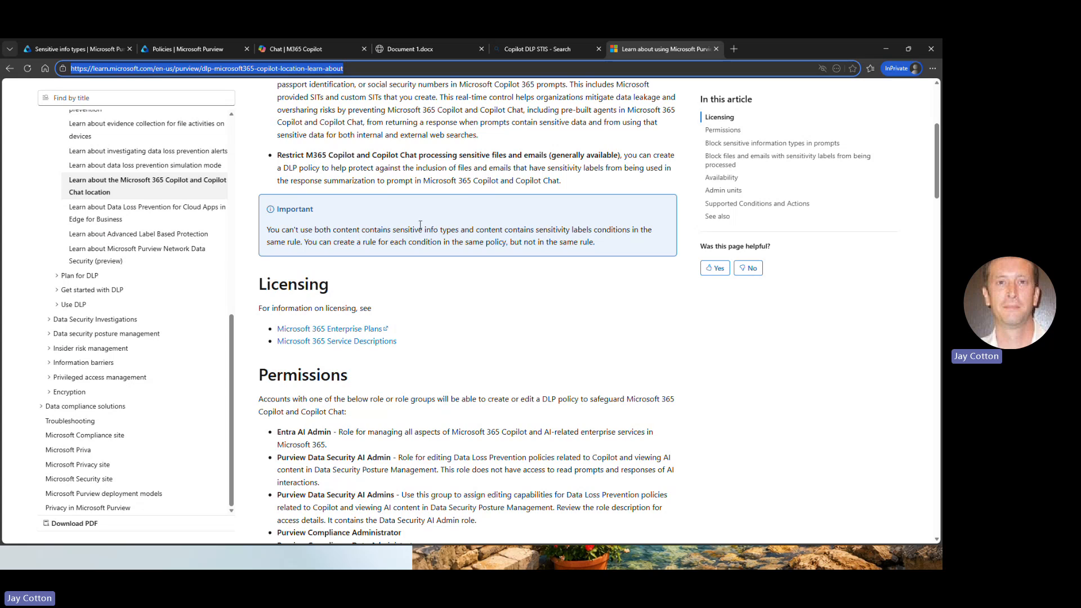
scroll(428, 222, up, 1)
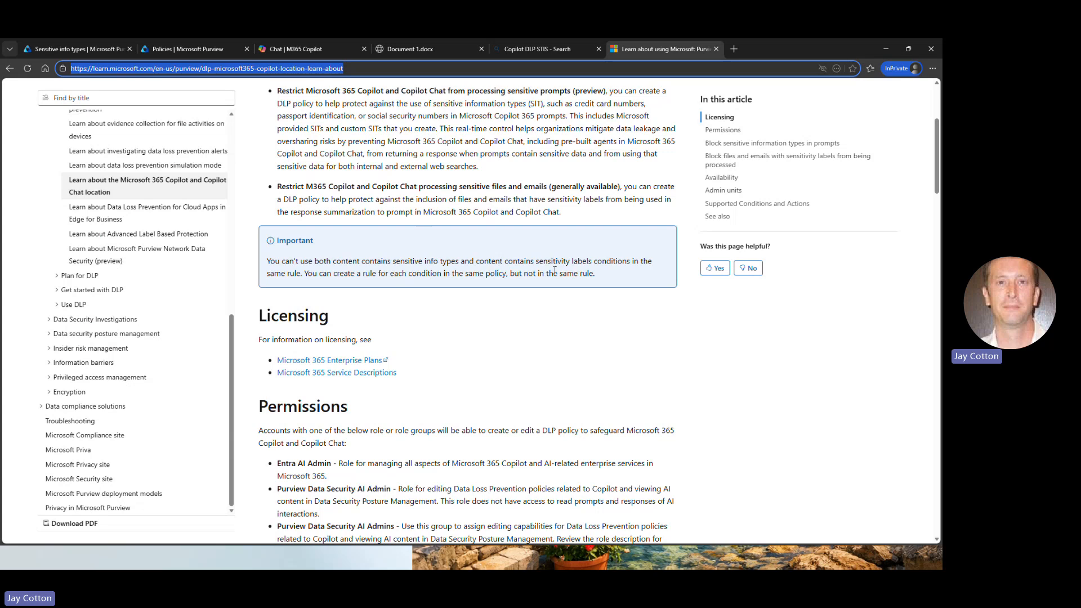
drag(618, 277, 266, 261)
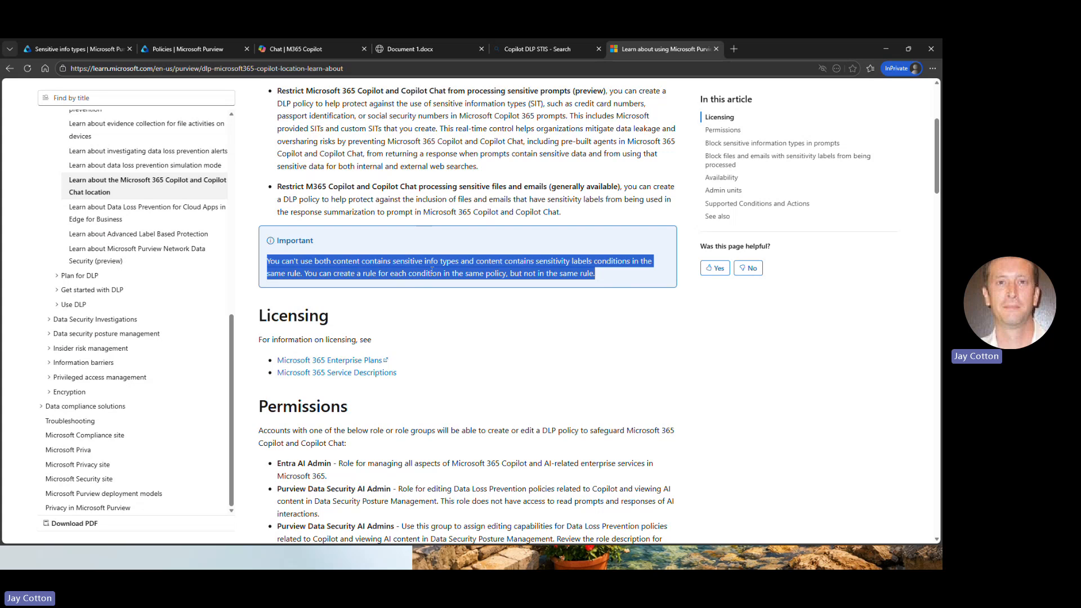
scroll(580, 387, down, 5)
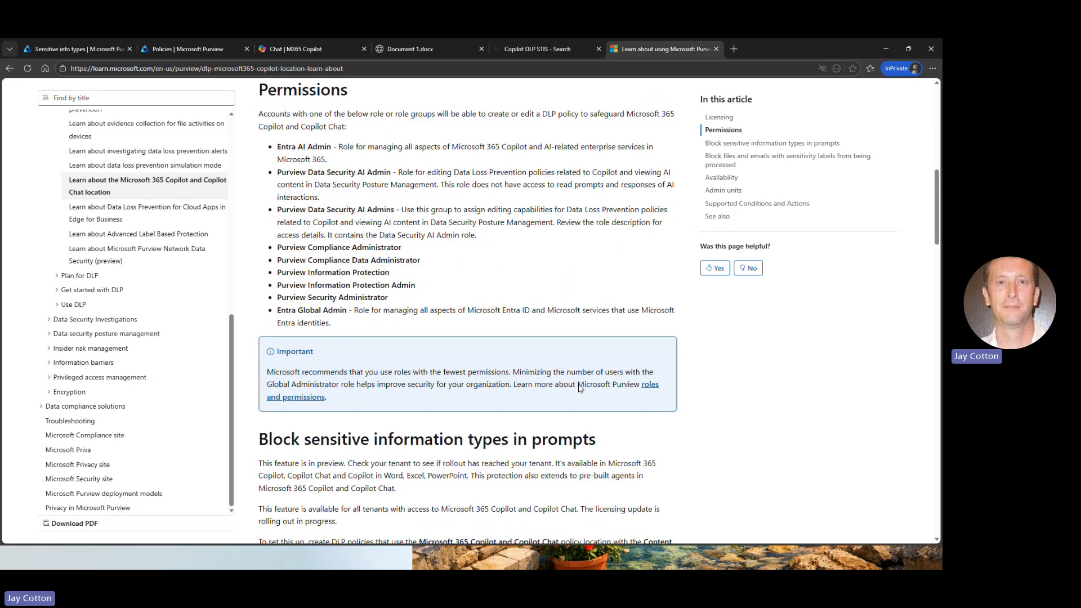
scroll(580, 388, down, 4)
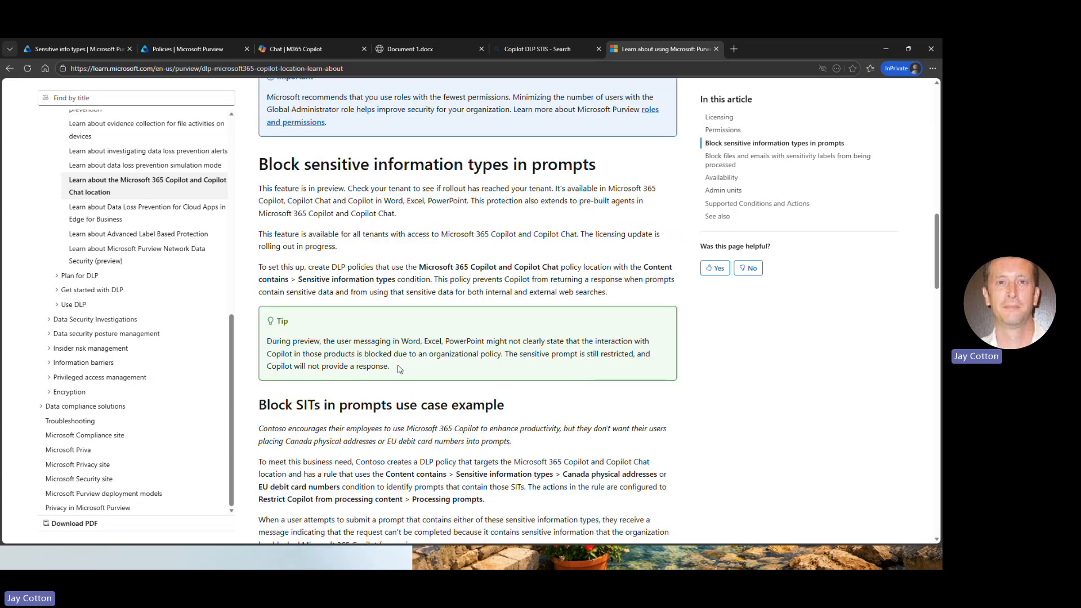
drag(398, 369, 267, 344)
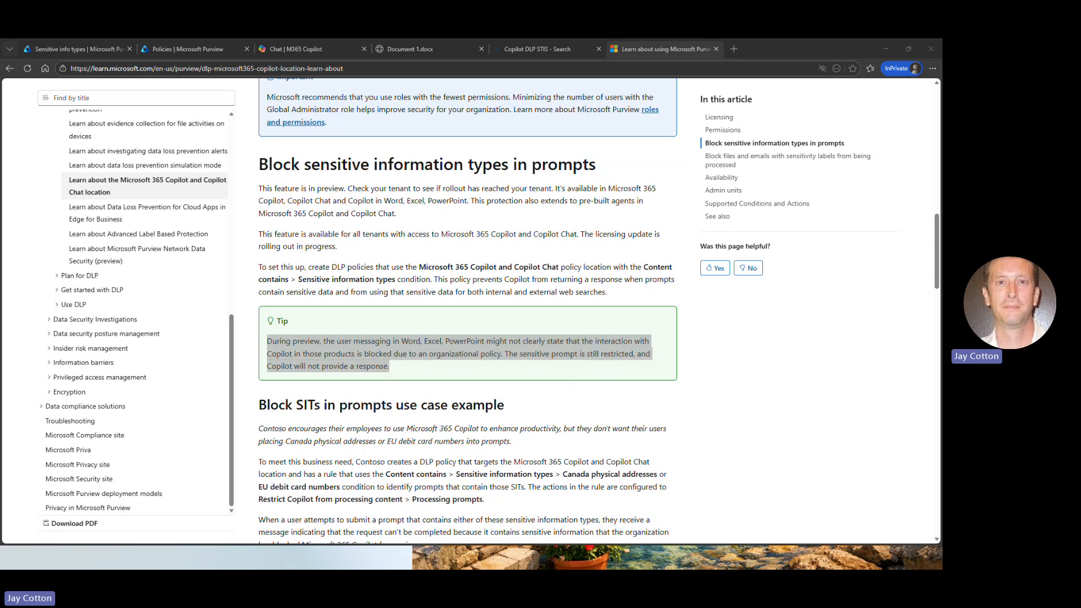
Step: Switch to M365 Copilot Chat and send the prompt "Please summarize what this means Asthma" to test the policy
click(279, 48)
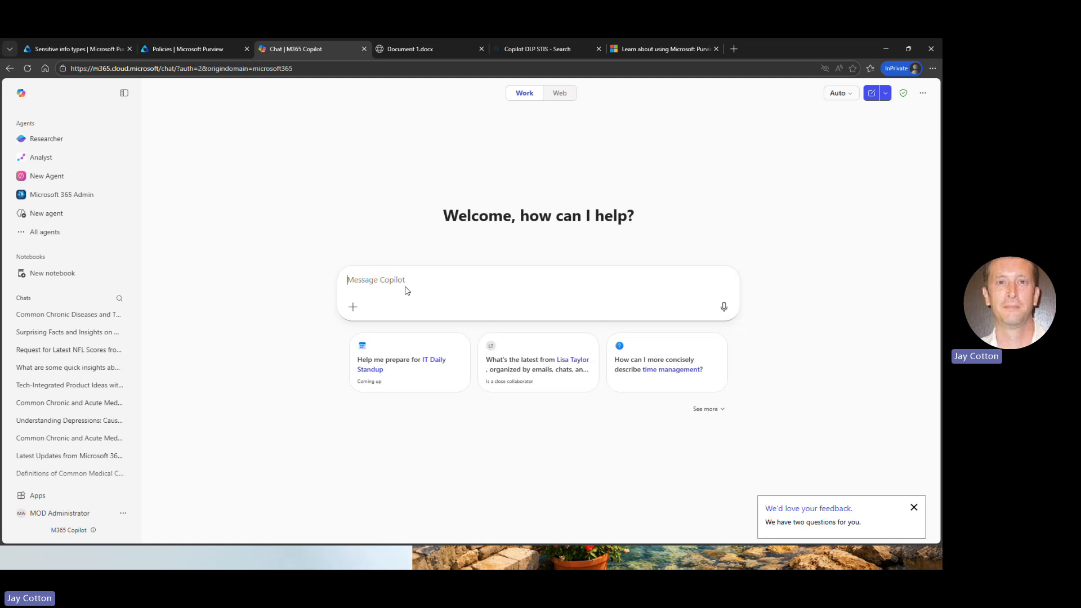
mouse_move(904, 97)
click(399, 280)
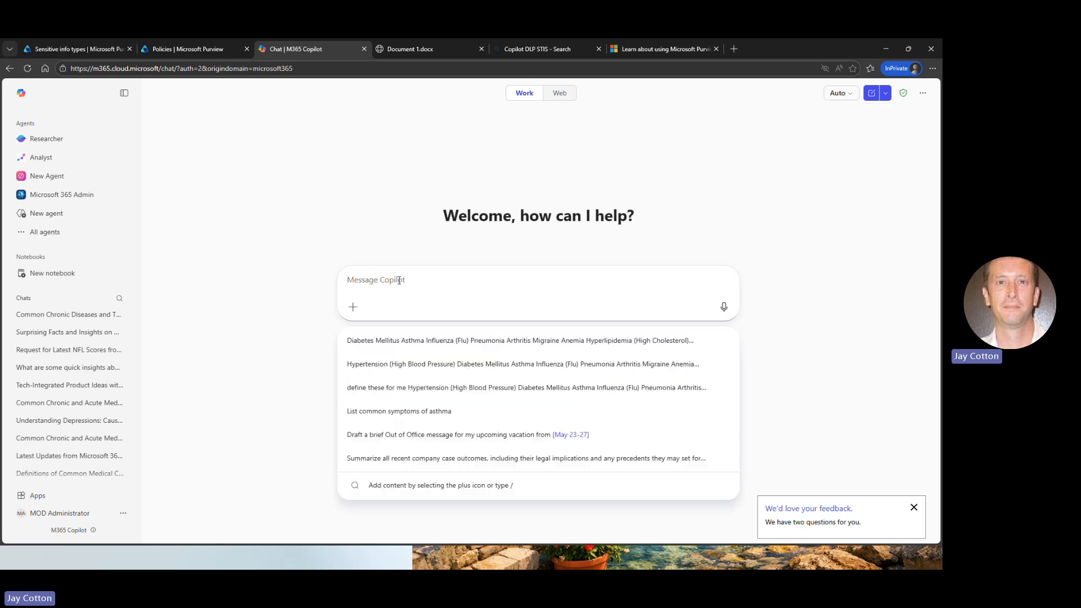
text(Please summa)
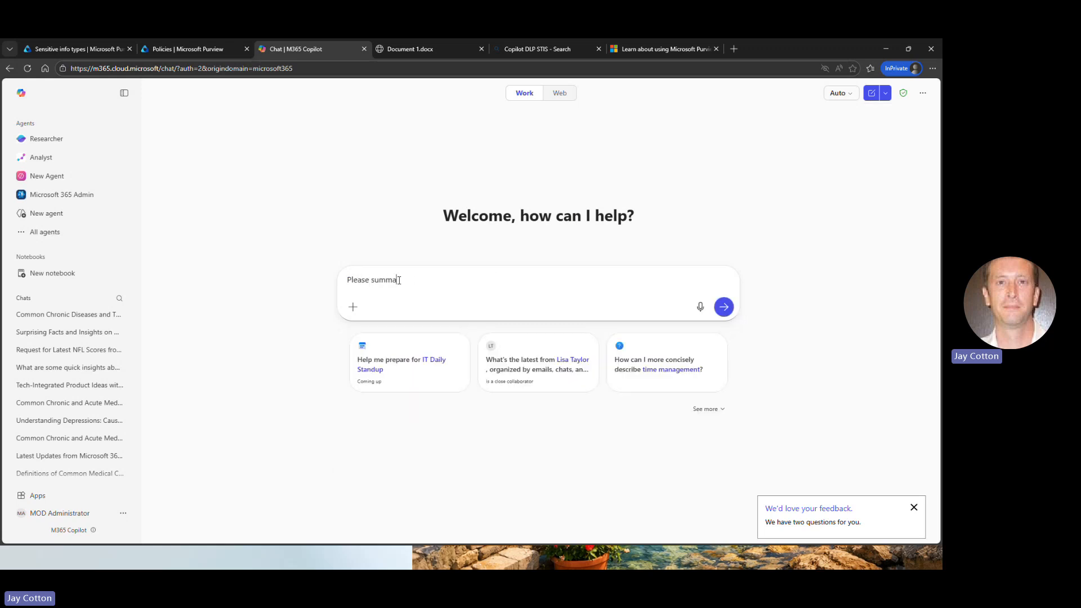
text(rize what this means )
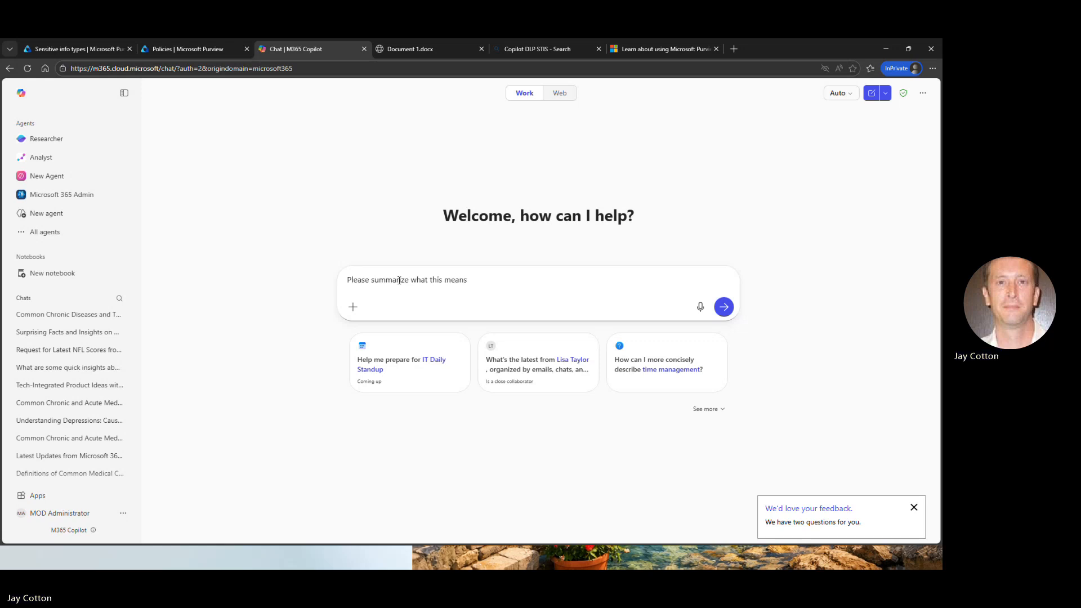
text(Asthma)
click(724, 307)
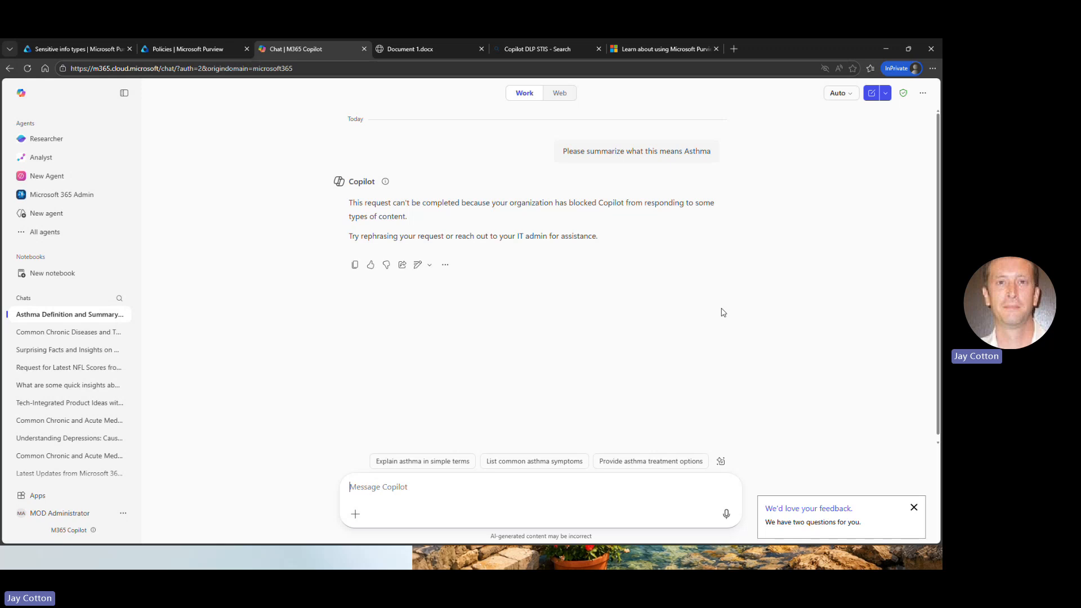
Step: Return to Microsoft Purview, close the completed policy wizard, and open the Data Loss Prevention alerts
click(158, 49)
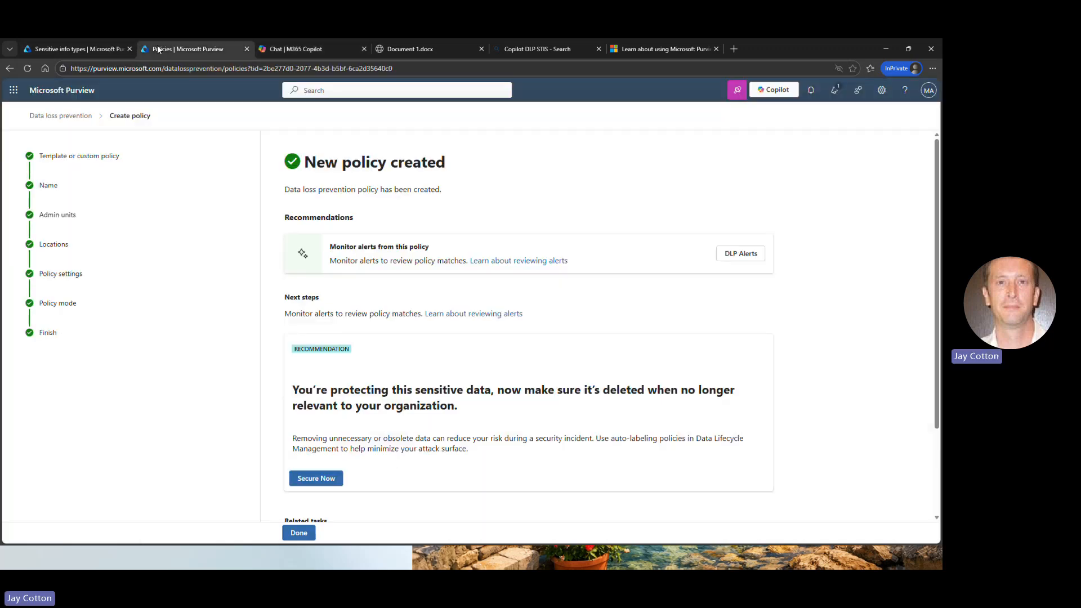
click(294, 532)
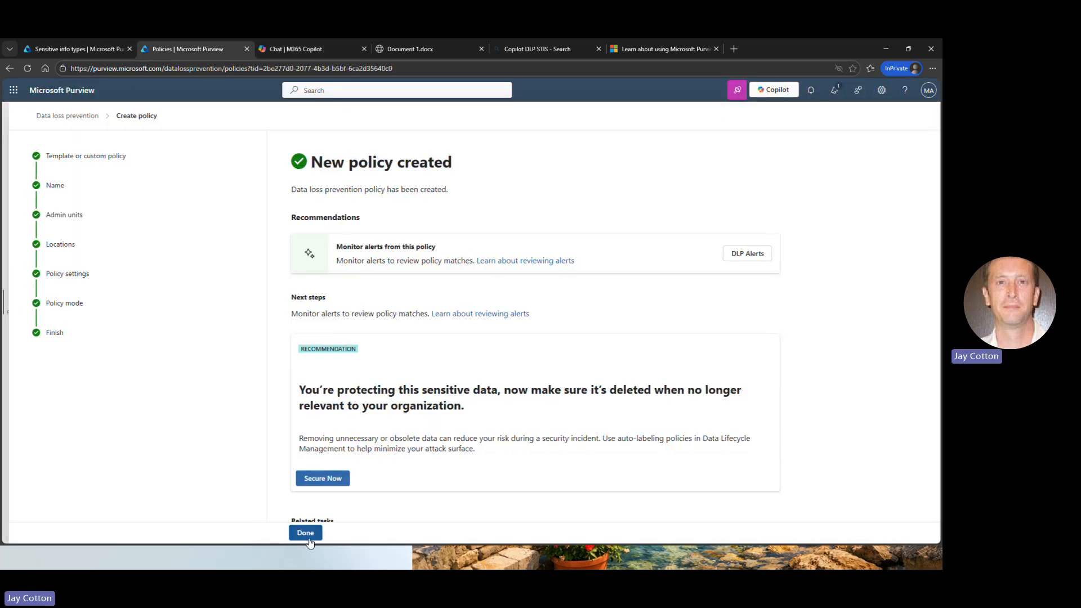
click(67, 225)
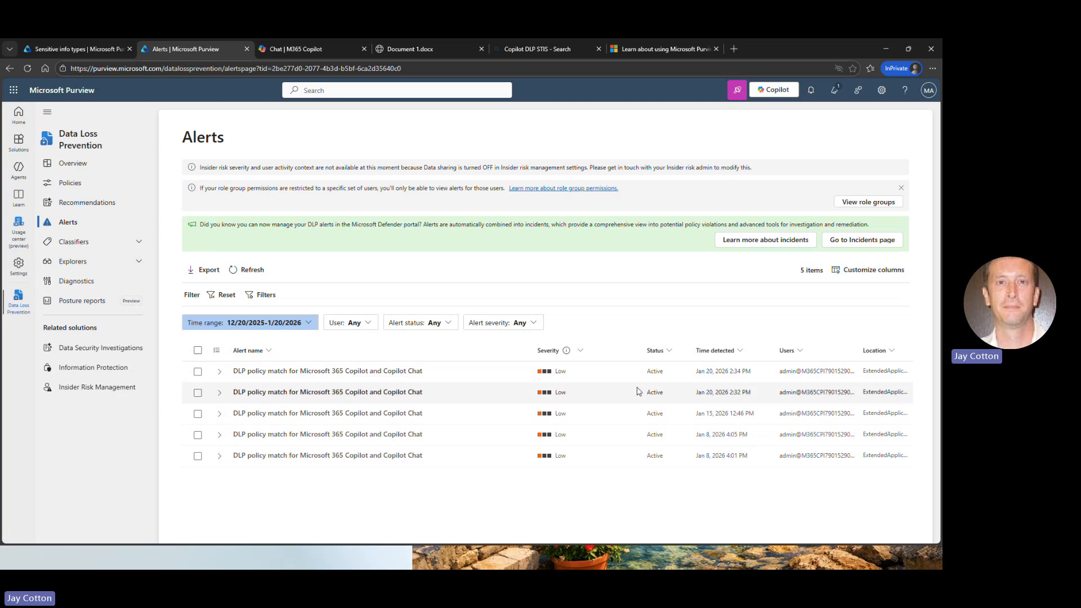
Step: Review the details of the most recent Copilot DLP alert, checking its location and matched policy, and close it
click(304, 371)
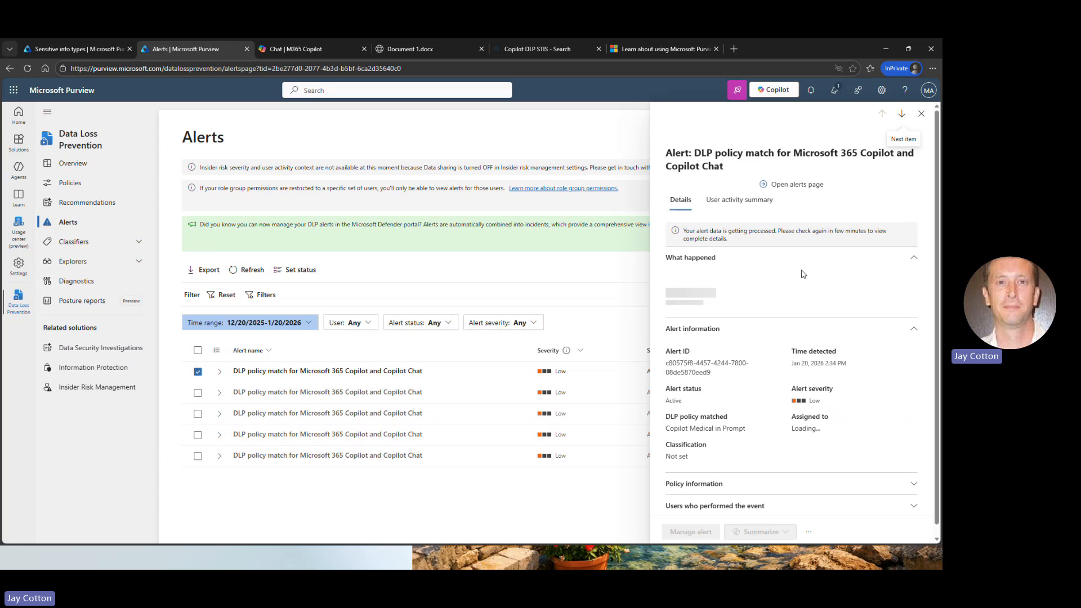
scroll(735, 308, down, 1)
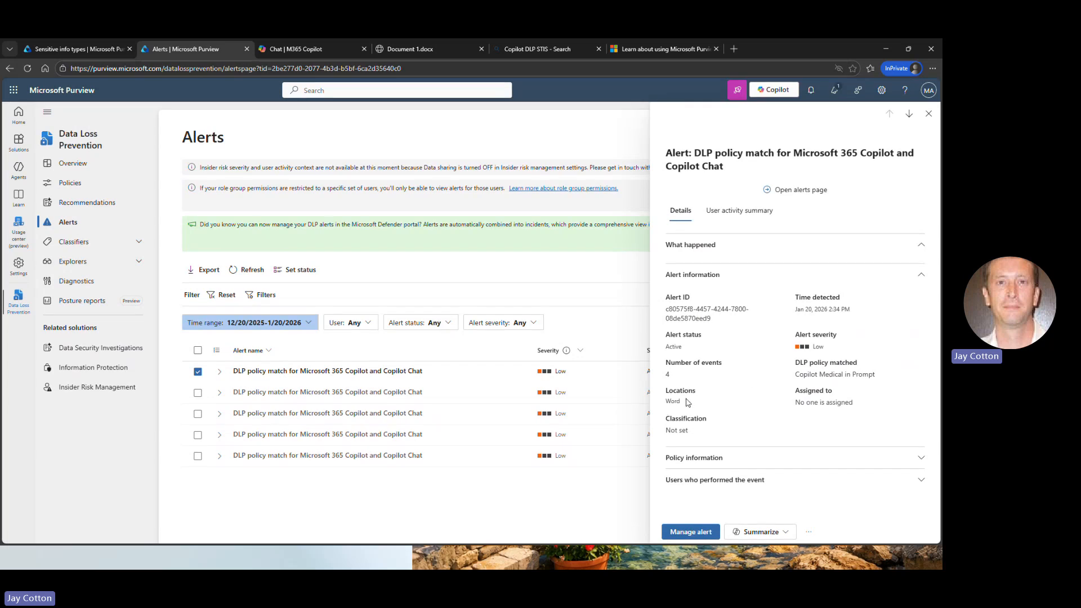
drag(685, 399, 660, 400)
click(880, 375)
drag(881, 376, 796, 374)
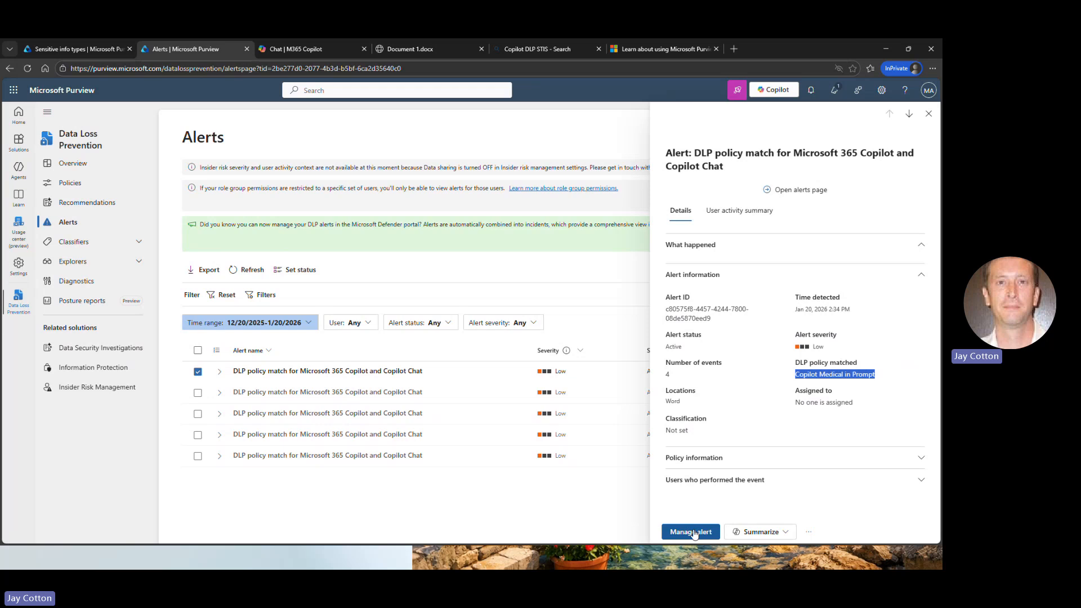
click(928, 114)
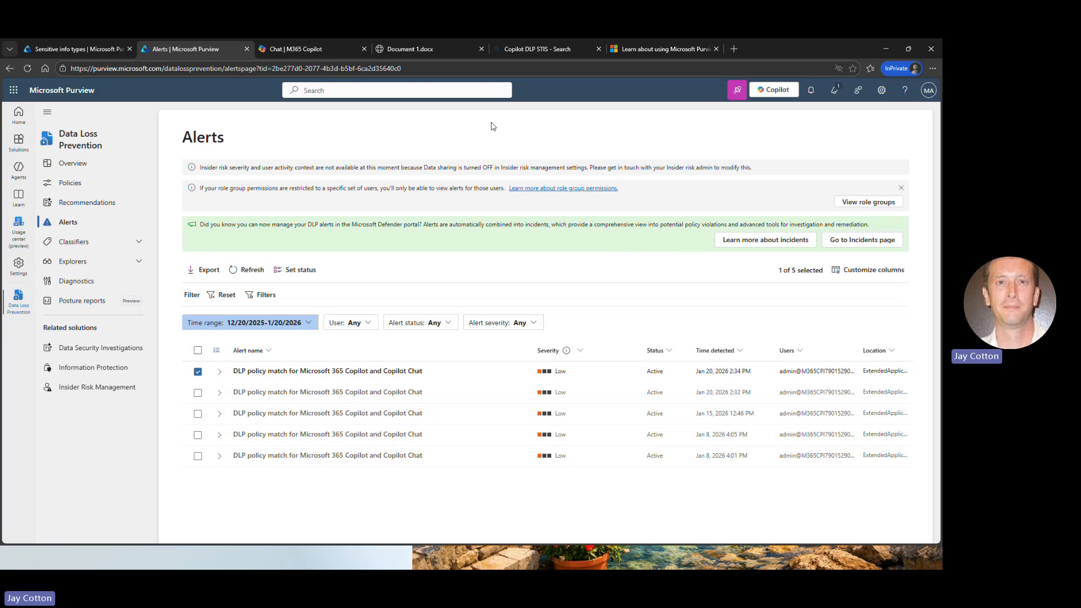
Step: Switch to Document 1 in Word and submit the Copilot draft prompt "Sumarixse this into a document Asthma" to test the policy
click(290, 50)
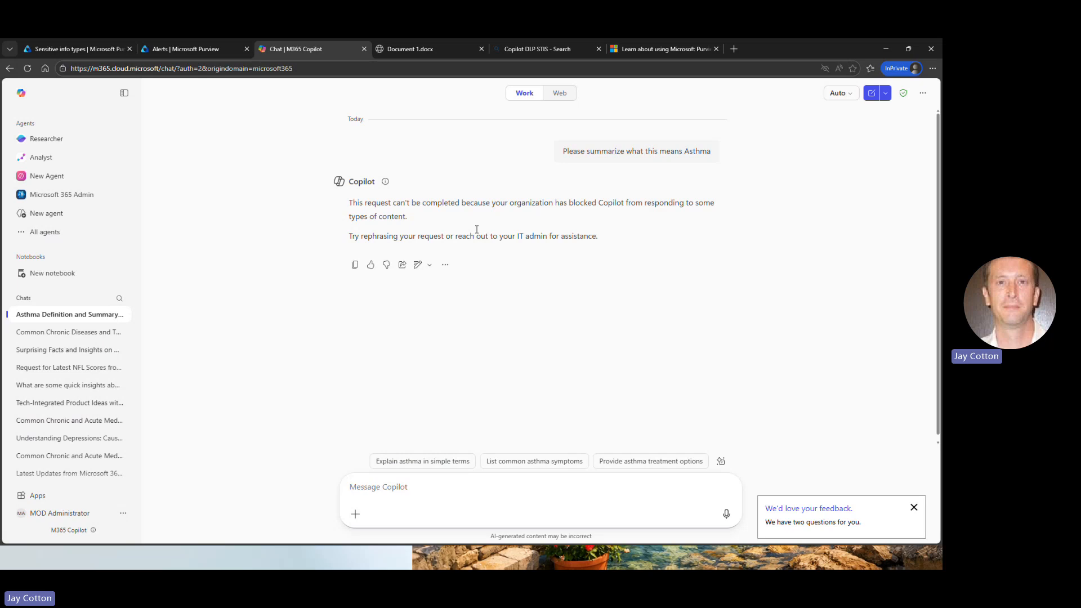
click(380, 50)
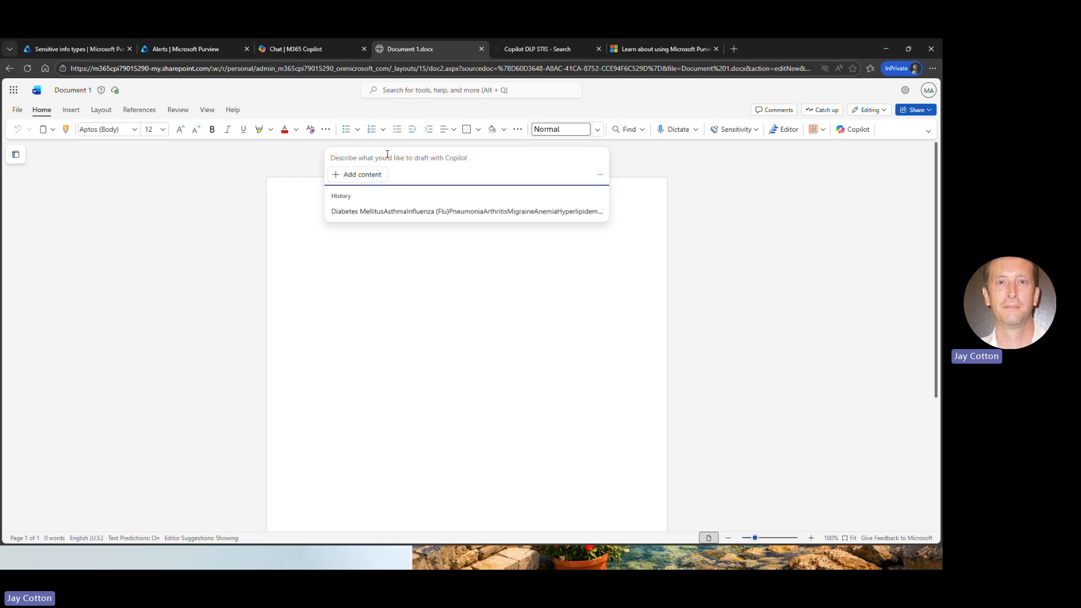
text(Sumarixse )
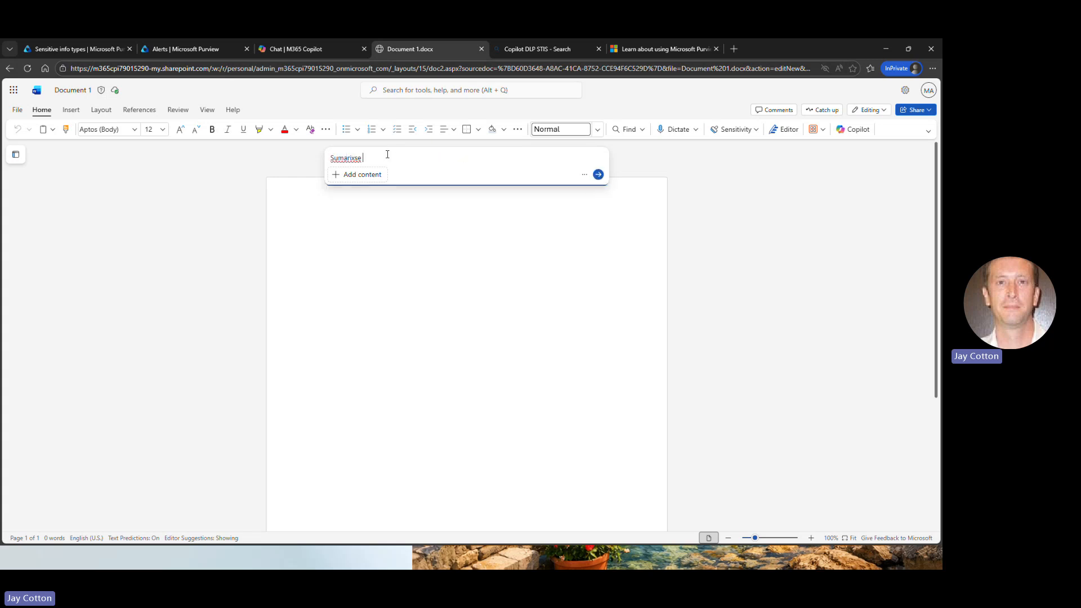
text(this on)
key(BackSpace)
key(BackSpace)
text(in)
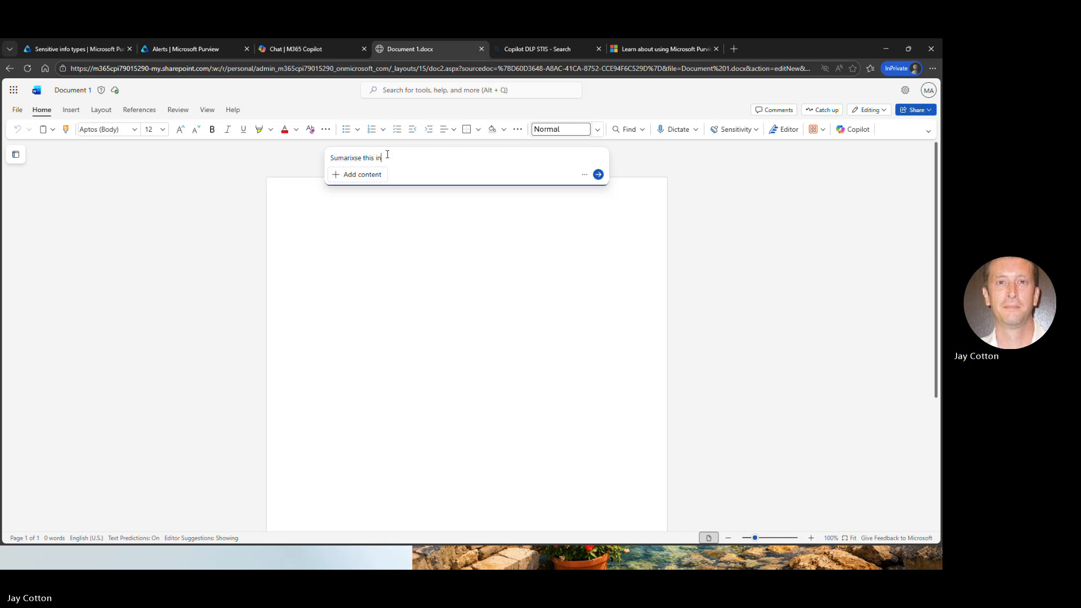
text(to a document Asthma)
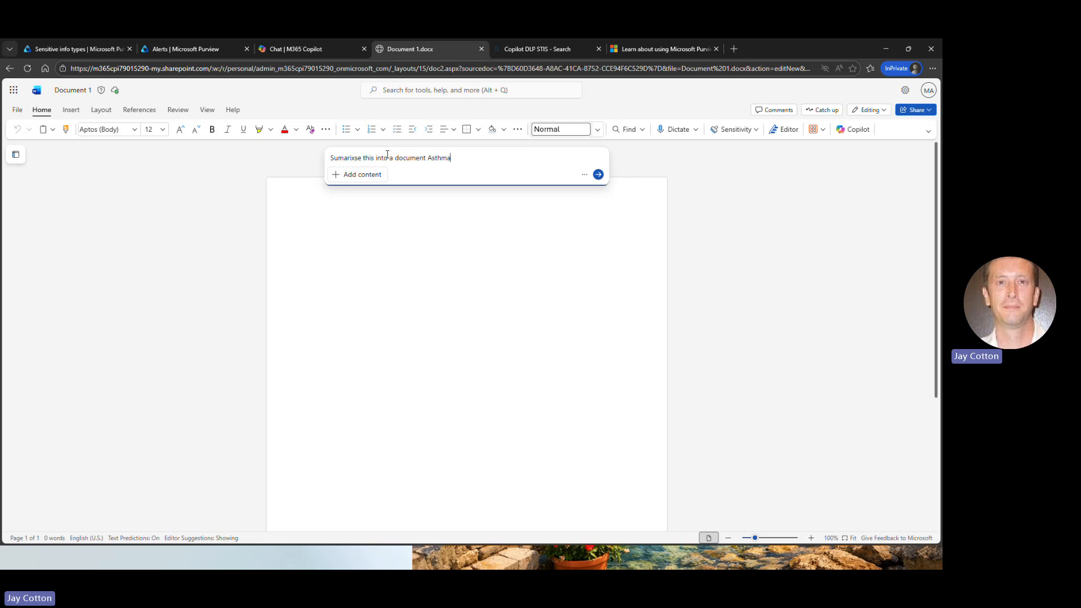
click(598, 174)
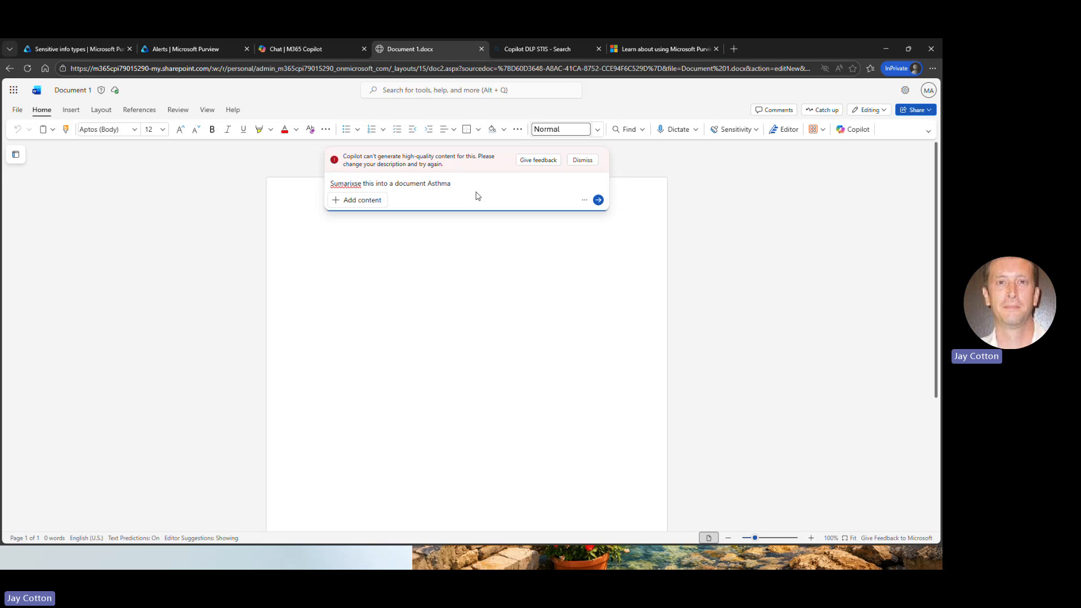
Step: Compare Copilot's responses to the asthma prompts in M365 Copilot Chat and the Word document, and minimize the browser
click(295, 49)
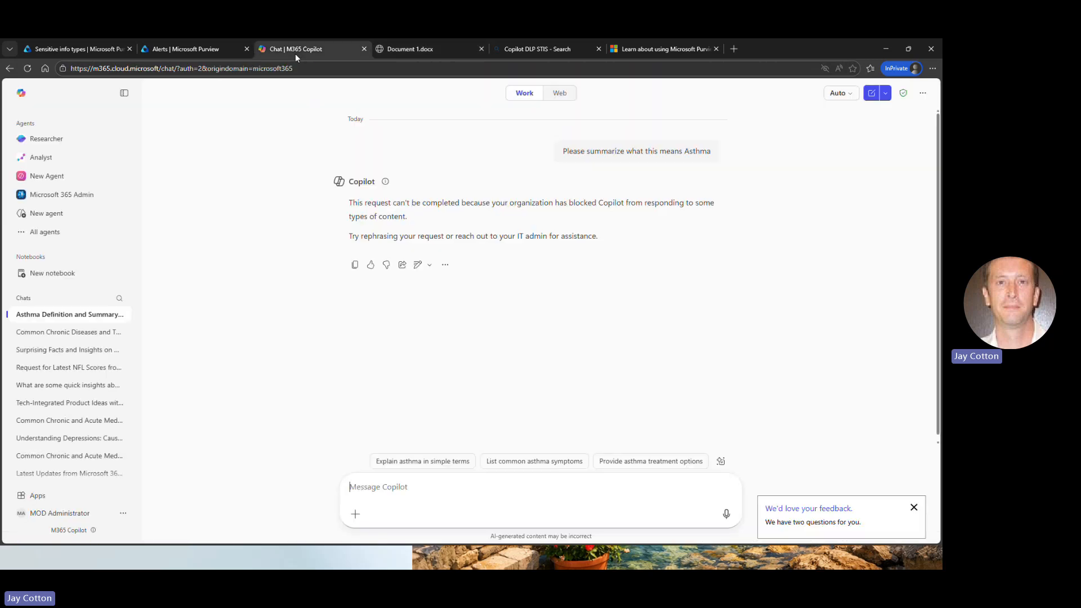
click(388, 44)
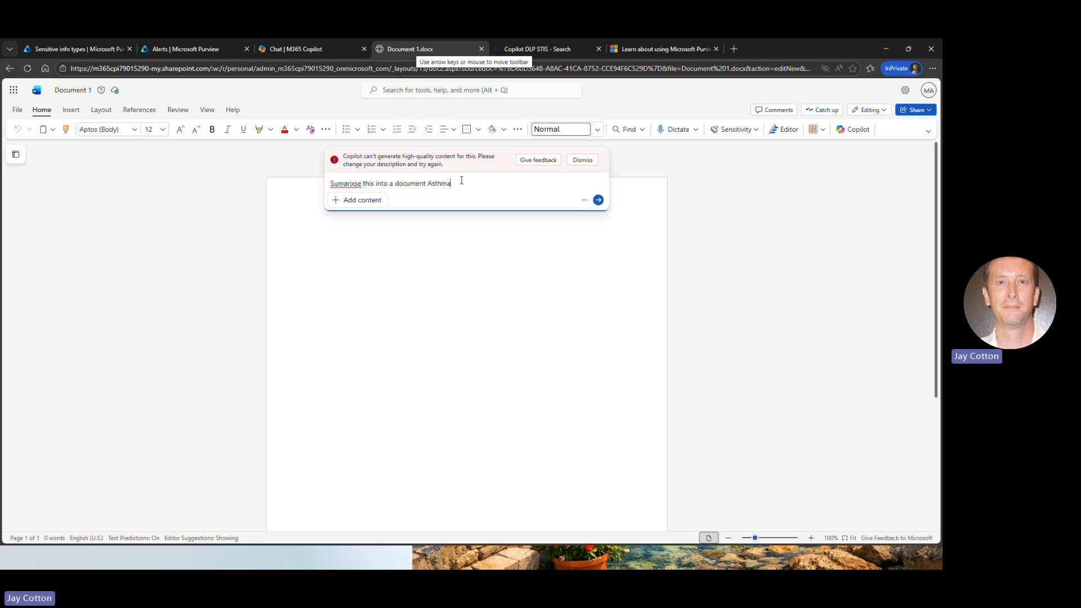
click(885, 47)
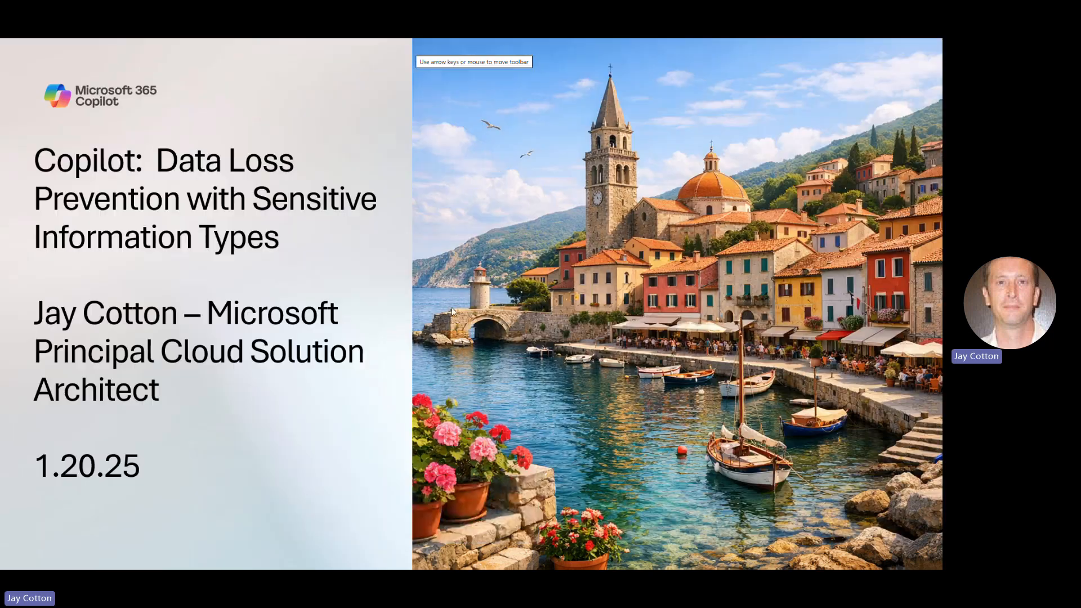